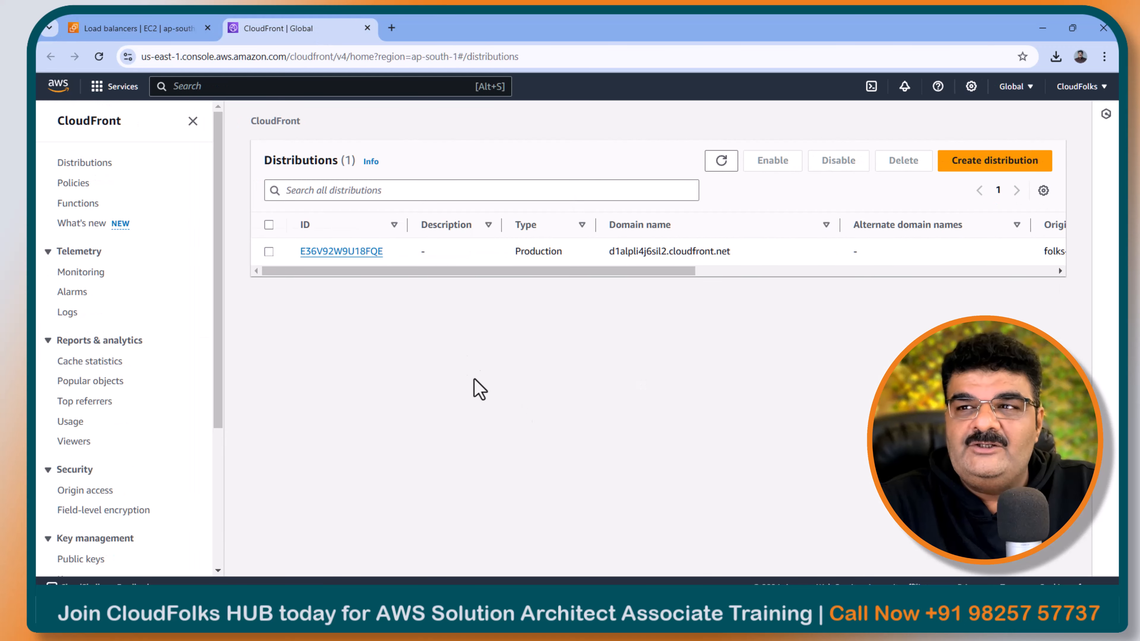
Step: Start a new CloudFront distribution with origin domain ALB-45439122.ap-south-1.elb.amazonaws.com and the HTTP only protocol
click(269, 252)
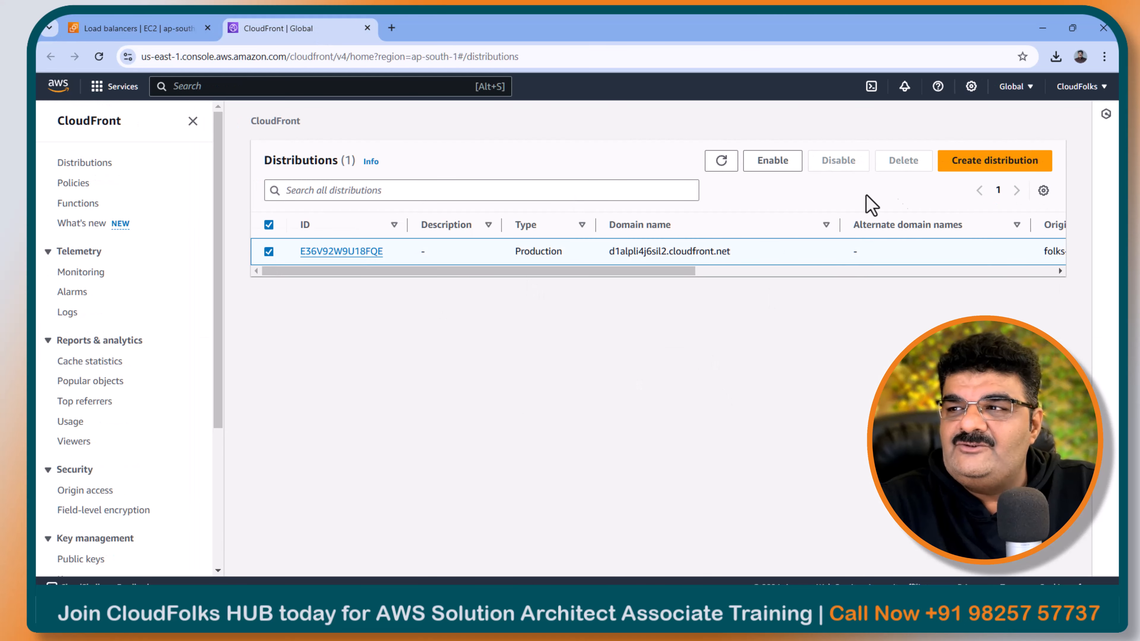
click(269, 252)
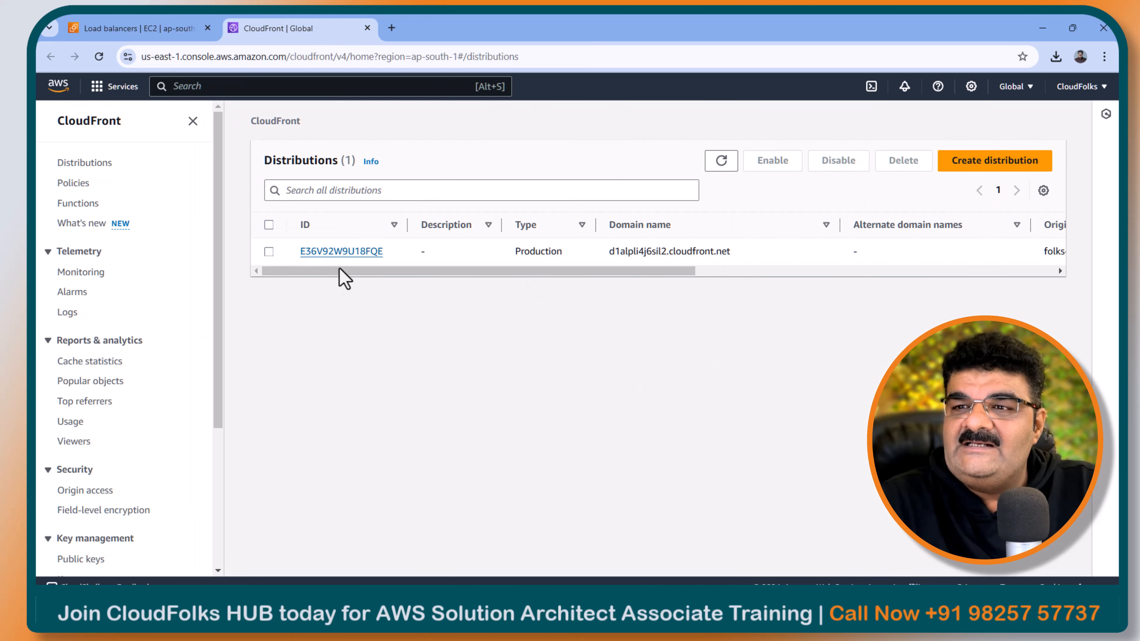
click(968, 162)
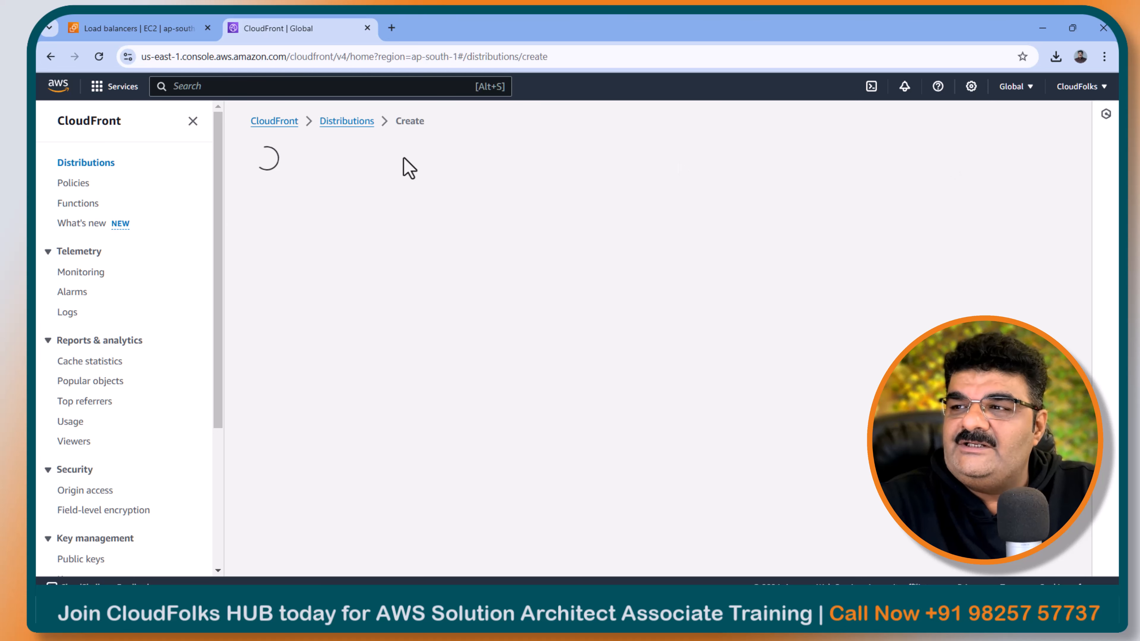
click(176, 272)
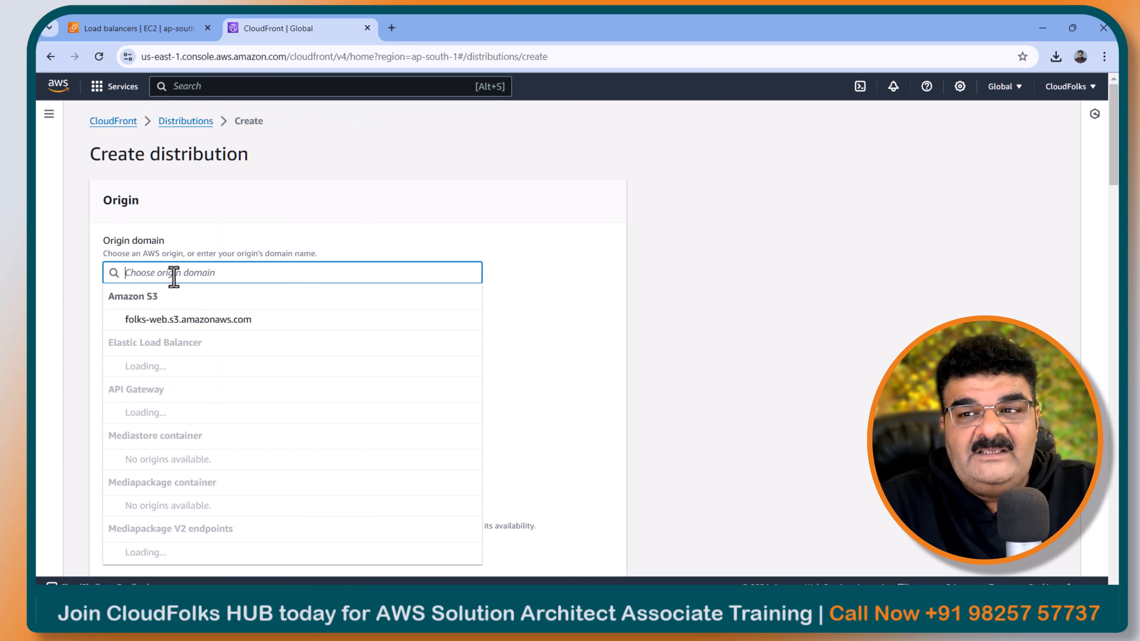
click(162, 373)
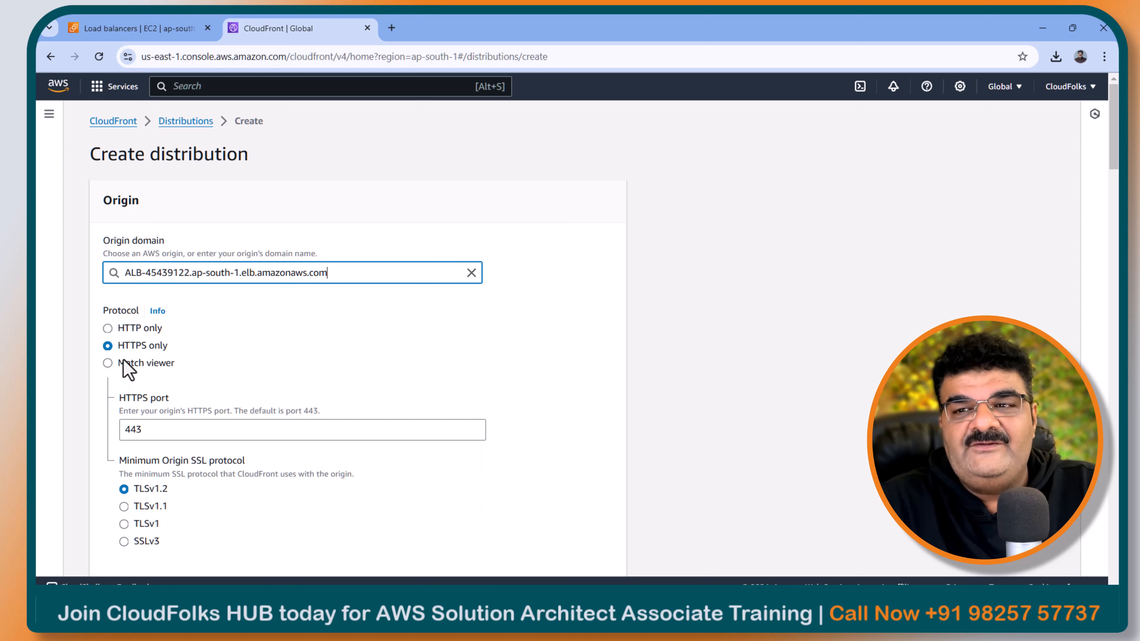
click(147, 330)
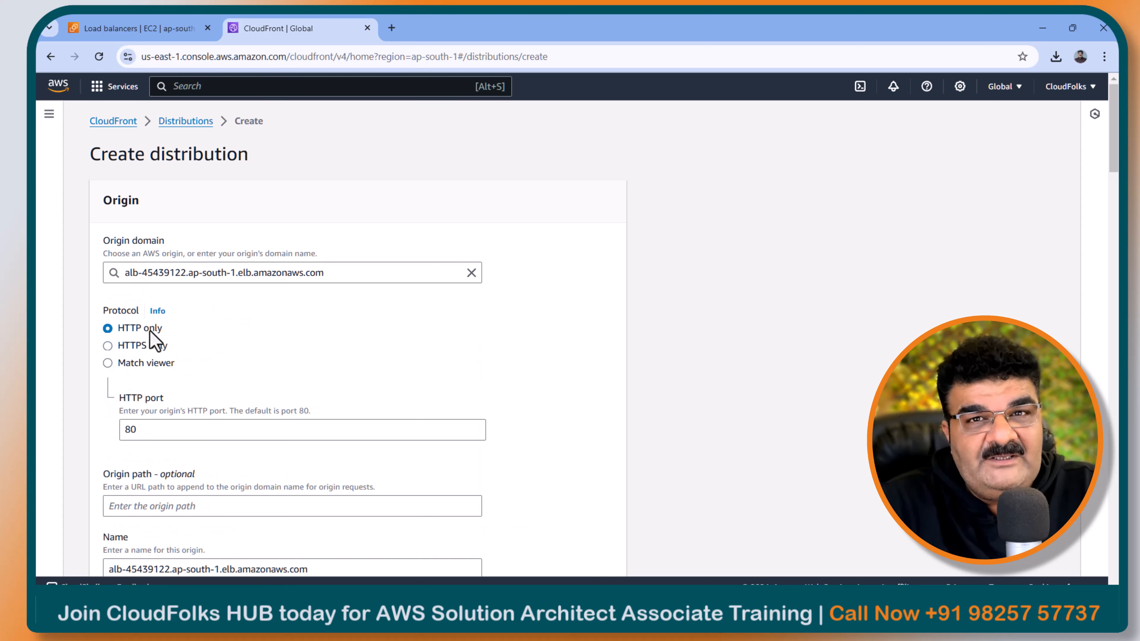
Step: Set the cache policy of the default cache behavior to CachingDisabled
scroll(252, 366, down, 4)
scroll(234, 353, down, 20)
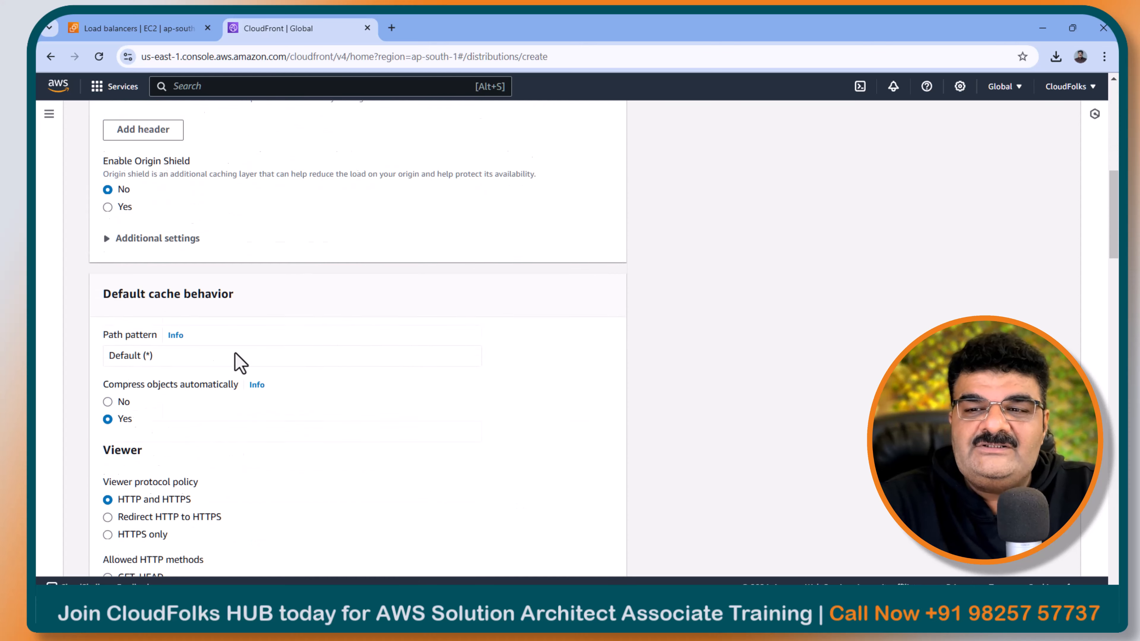
click(228, 356)
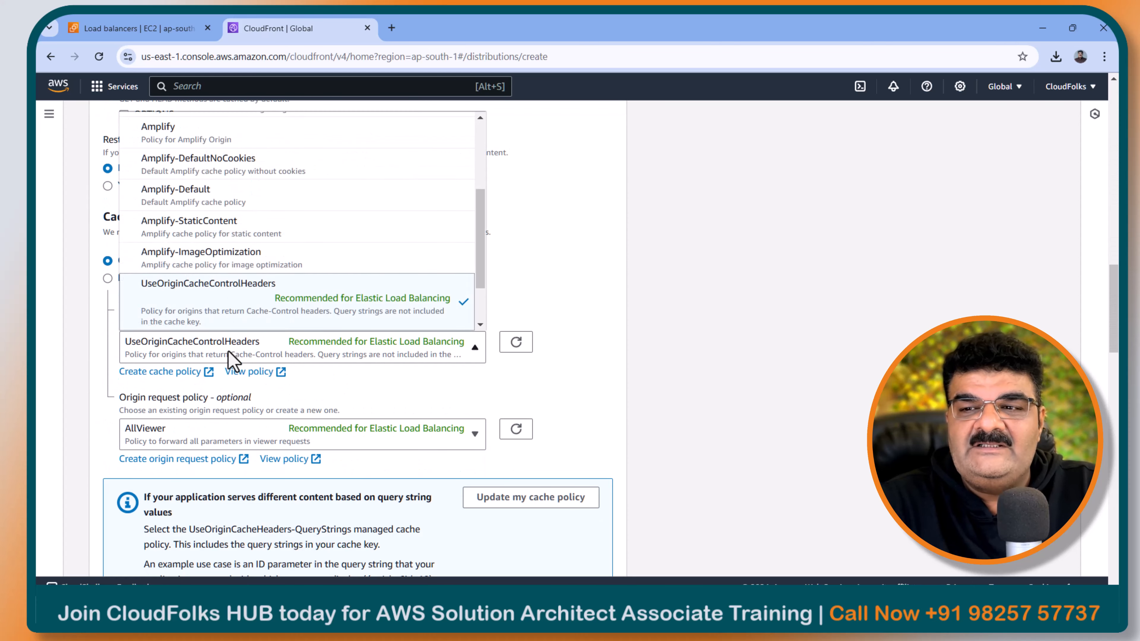
scroll(236, 188, up, 3)
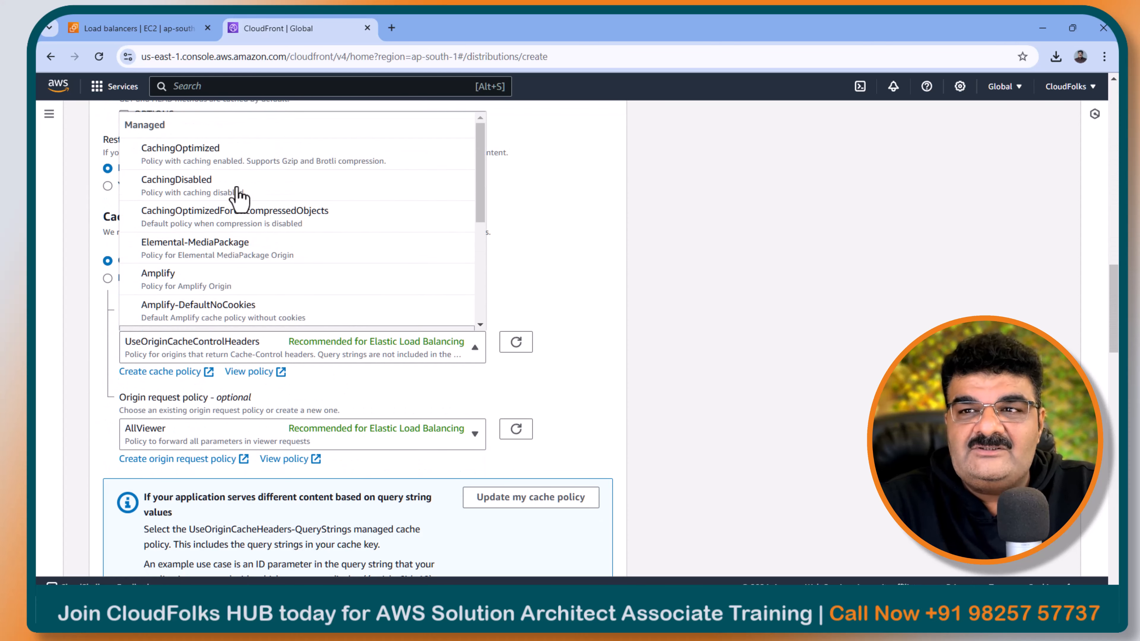
click(221, 180)
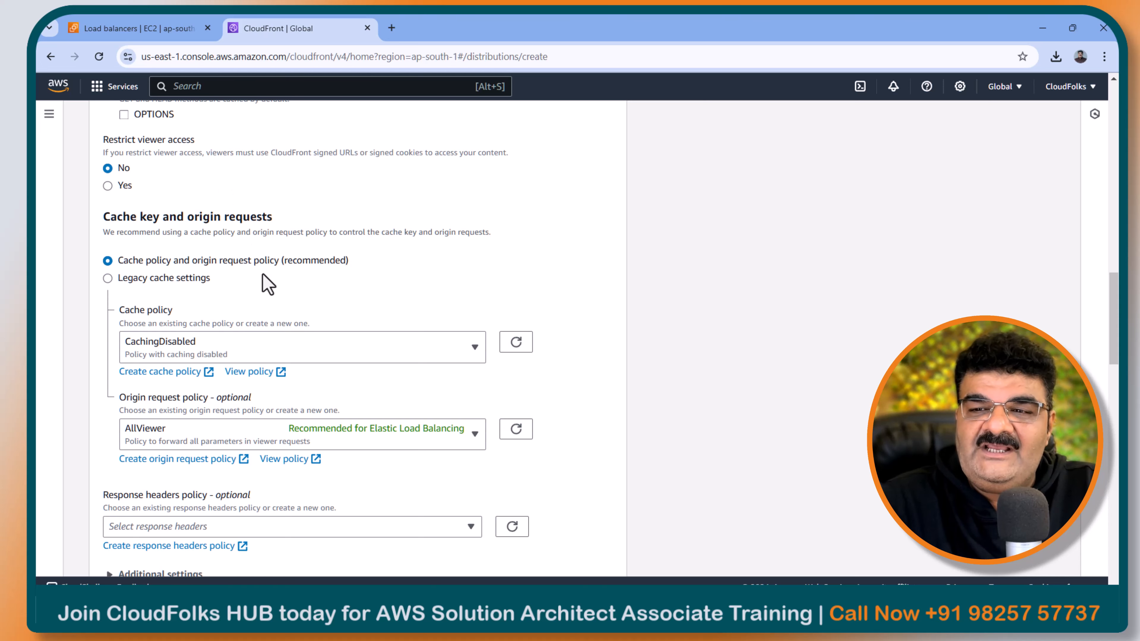
Step: Choose not to enable WAF security protections and create the distribution
scroll(268, 283, down, 10)
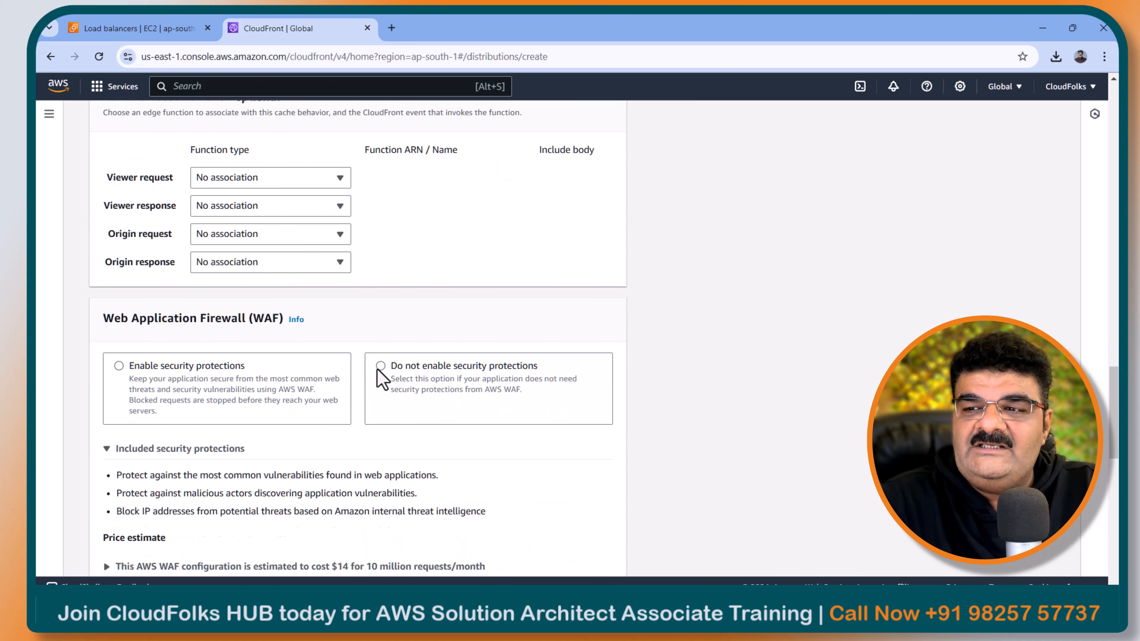
click(378, 368)
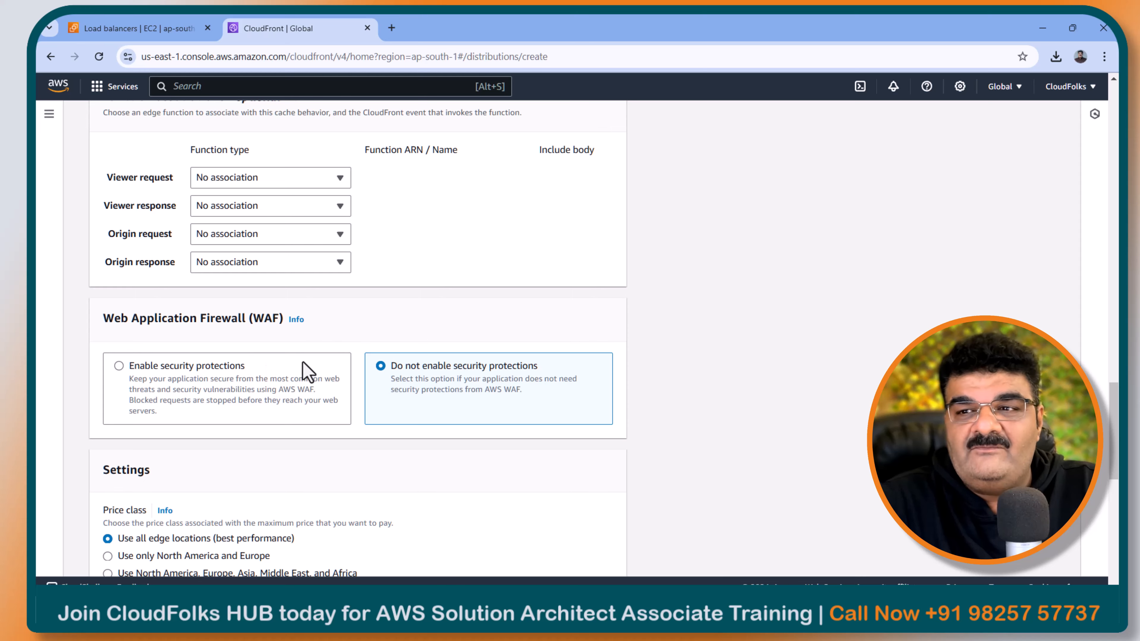
scroll(300, 369, down, 10)
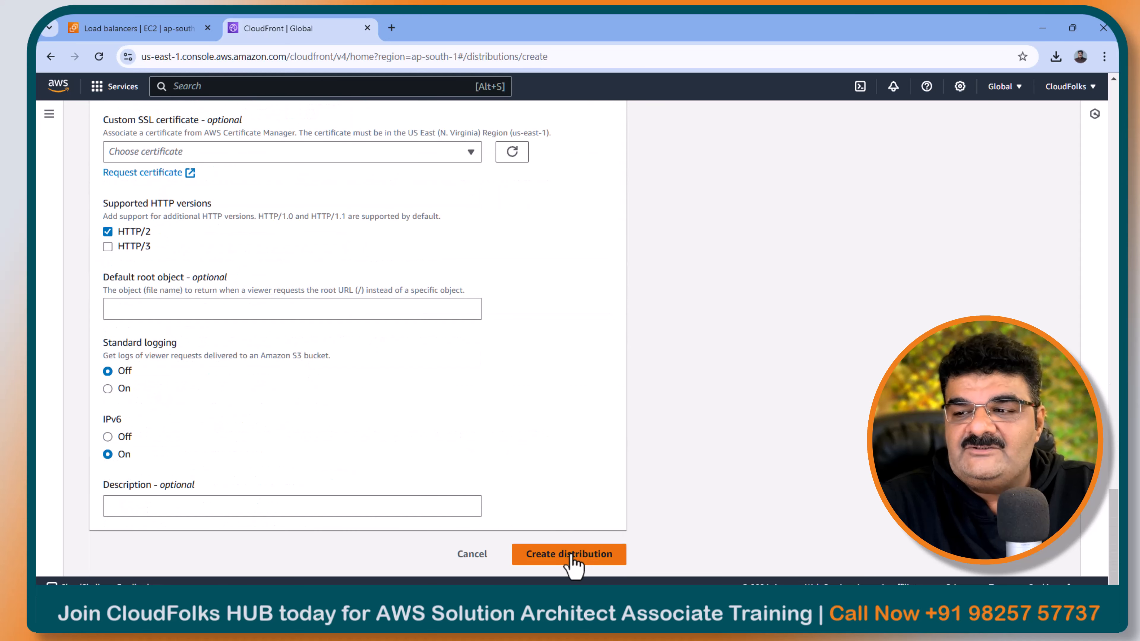
click(571, 555)
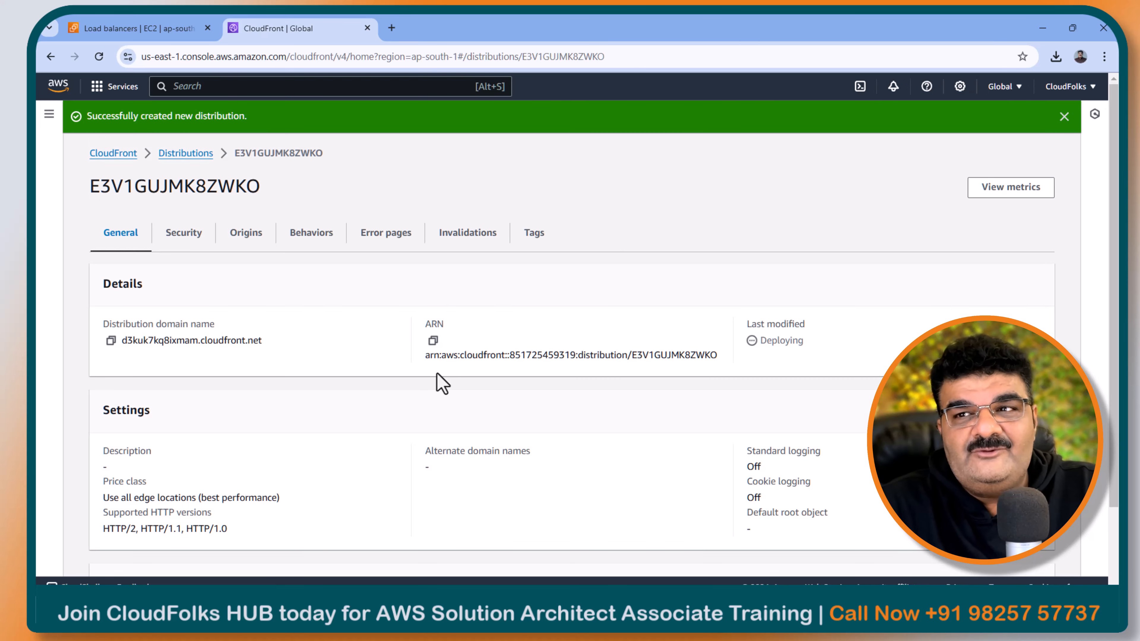
Step: Delete the older distribution whose origin is the folks-web S3 website from the distributions list
click(195, 153)
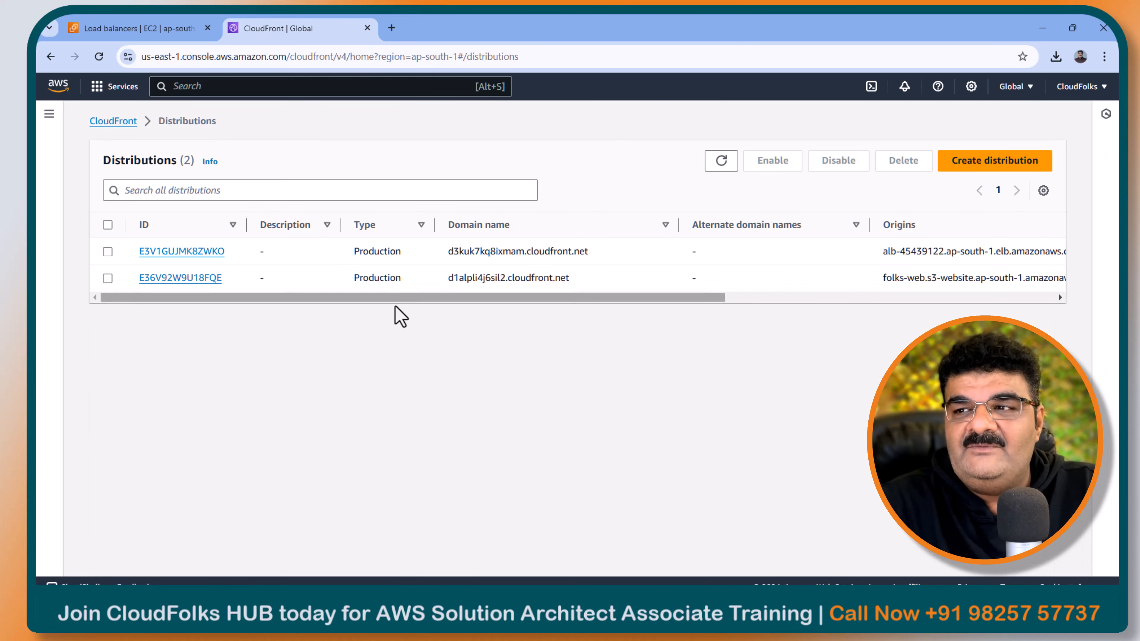
drag(394, 297, 294, 306)
click(108, 279)
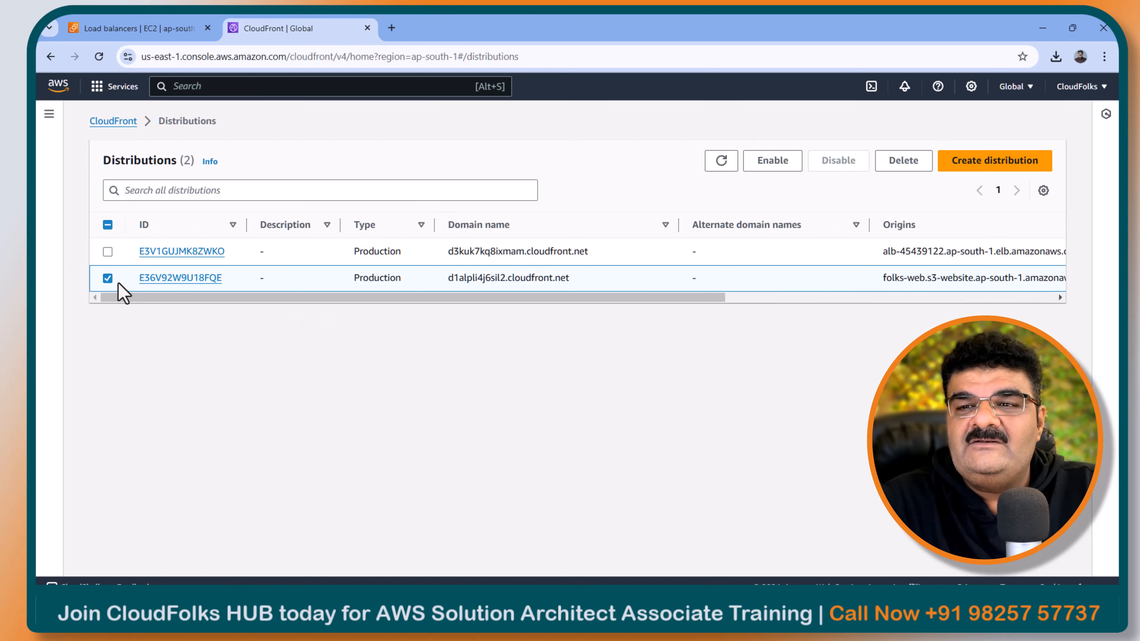
click(902, 162)
click(732, 392)
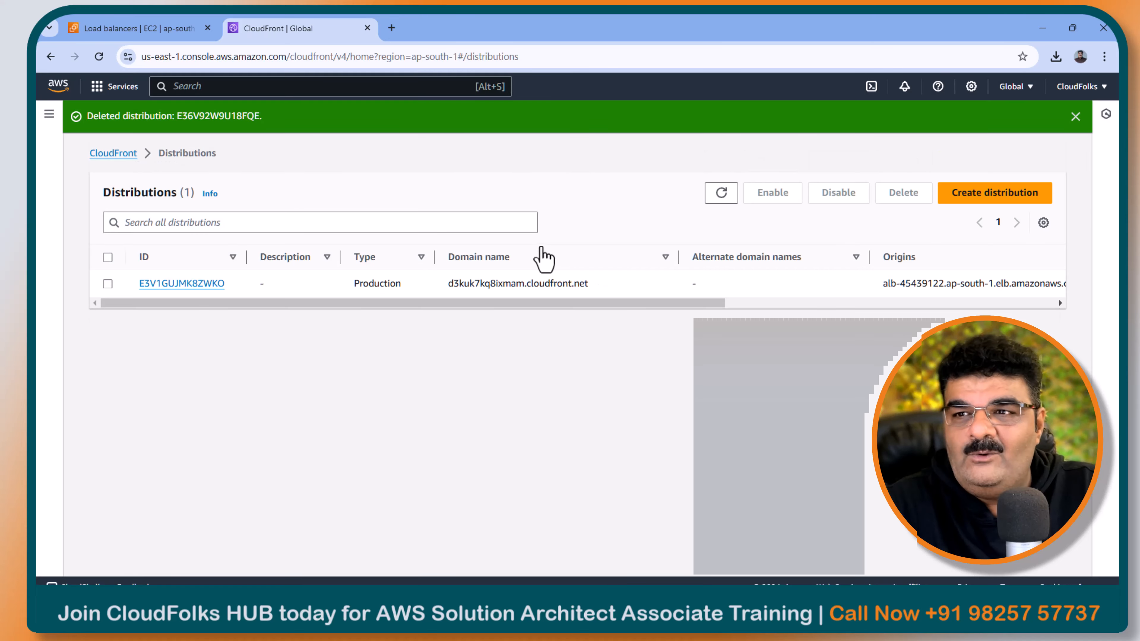
Step: Copy the new distribution's domain name, open it in a new browser tab and reload the page
drag(449, 285, 609, 286)
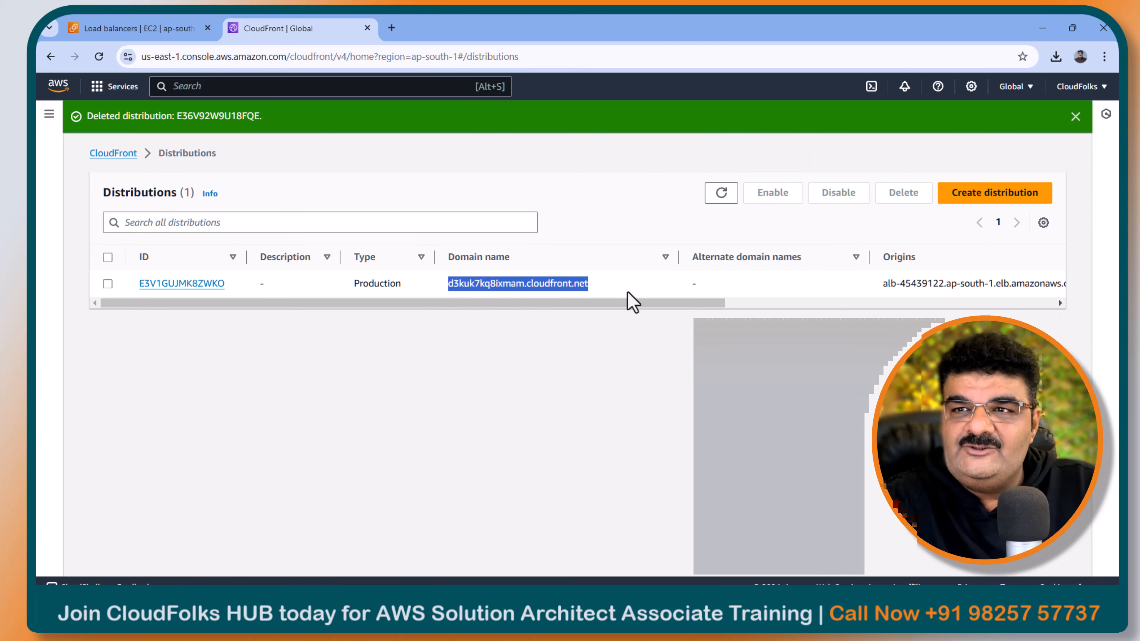
key(ctrl+c)
click(397, 31)
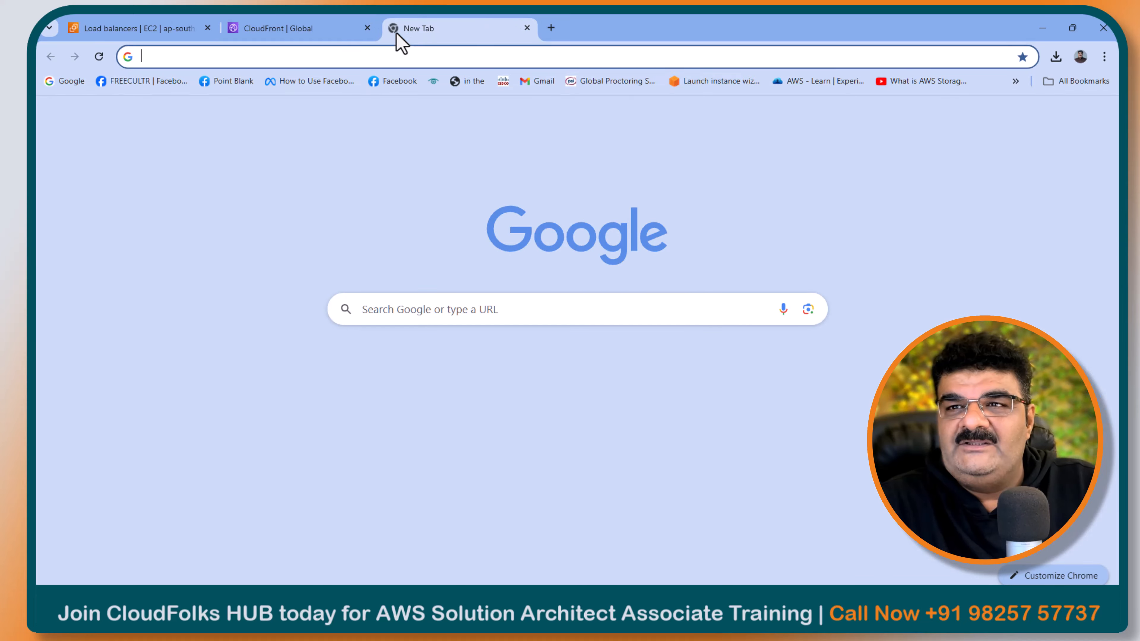
key(ctrl+v)
key(Return)
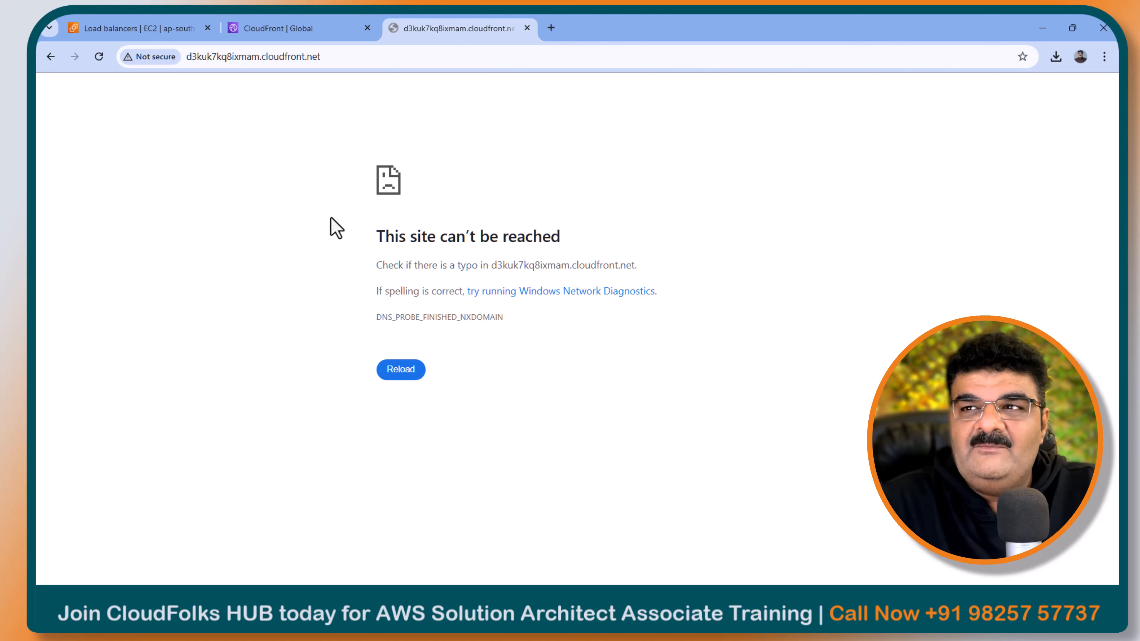
click(99, 57)
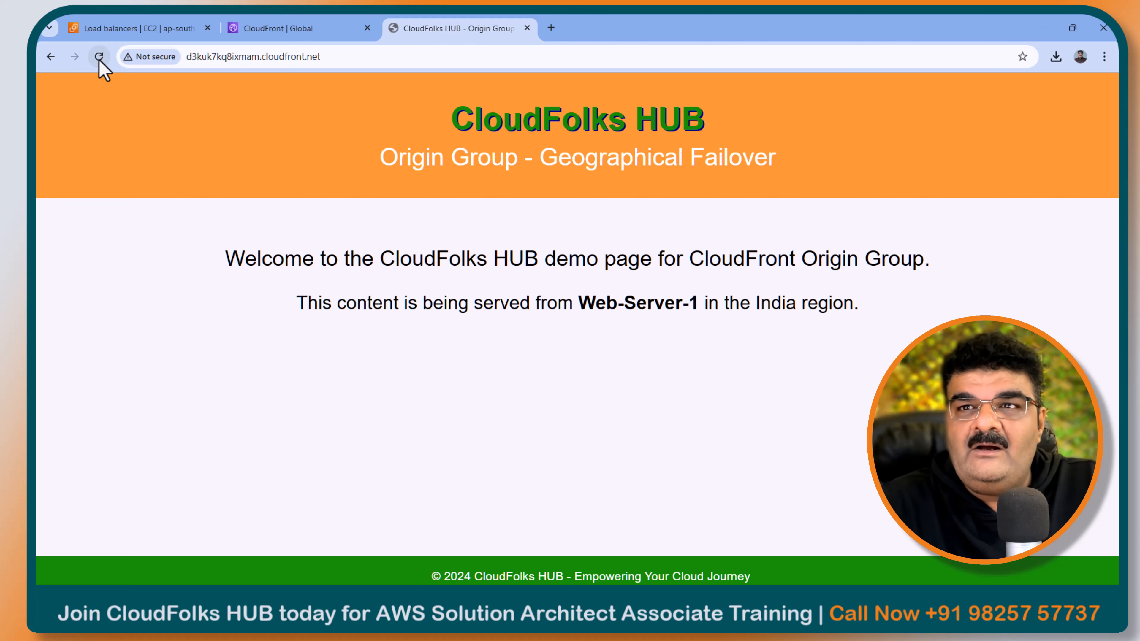
Step: Switch to Microsoft Whiteboard and annotate the Web Server box in red ink with arrows, a circled 80 and the letters SG
click(660, 607)
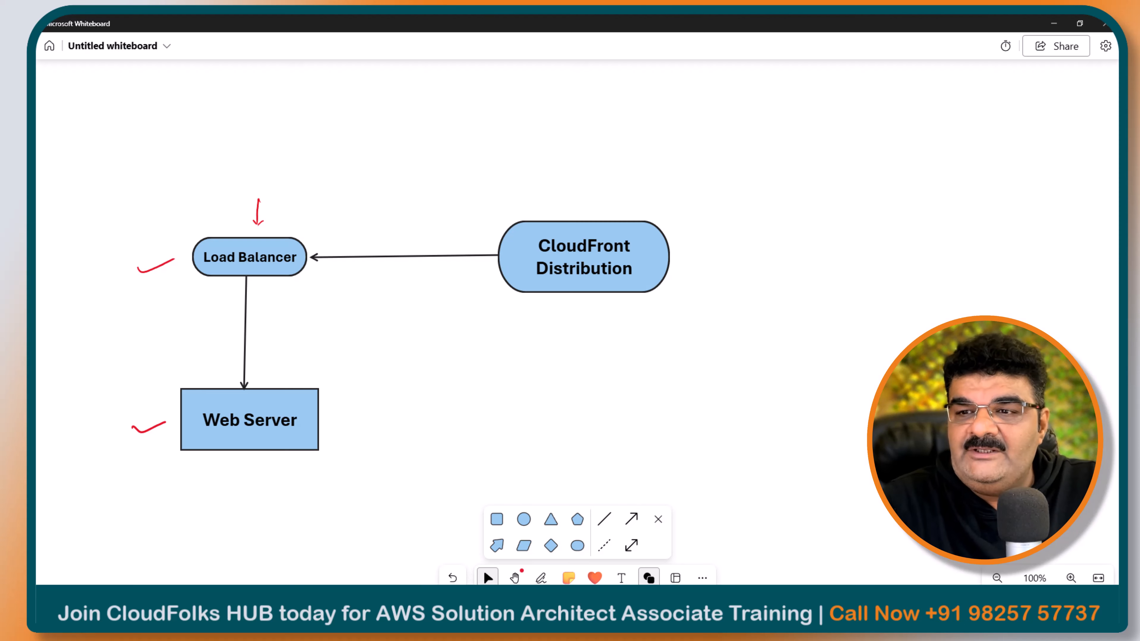
key(alt+w)
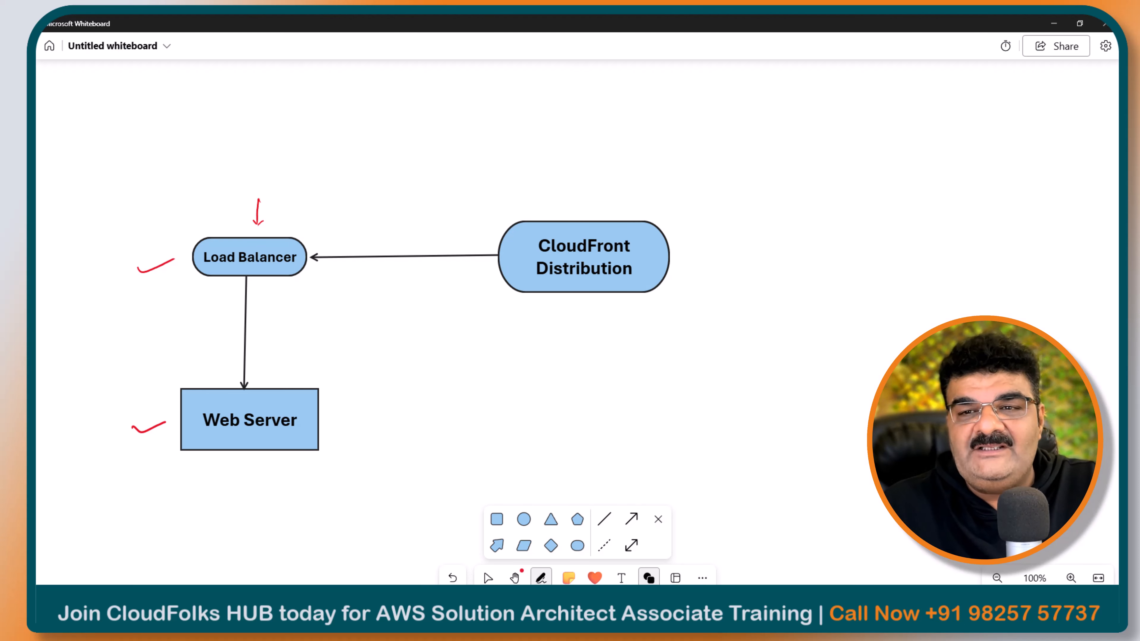
mouse_move(151, 356)
mouse_down()
mouse_move(162, 378)
mouse_move(167, 369)
mouse_up()
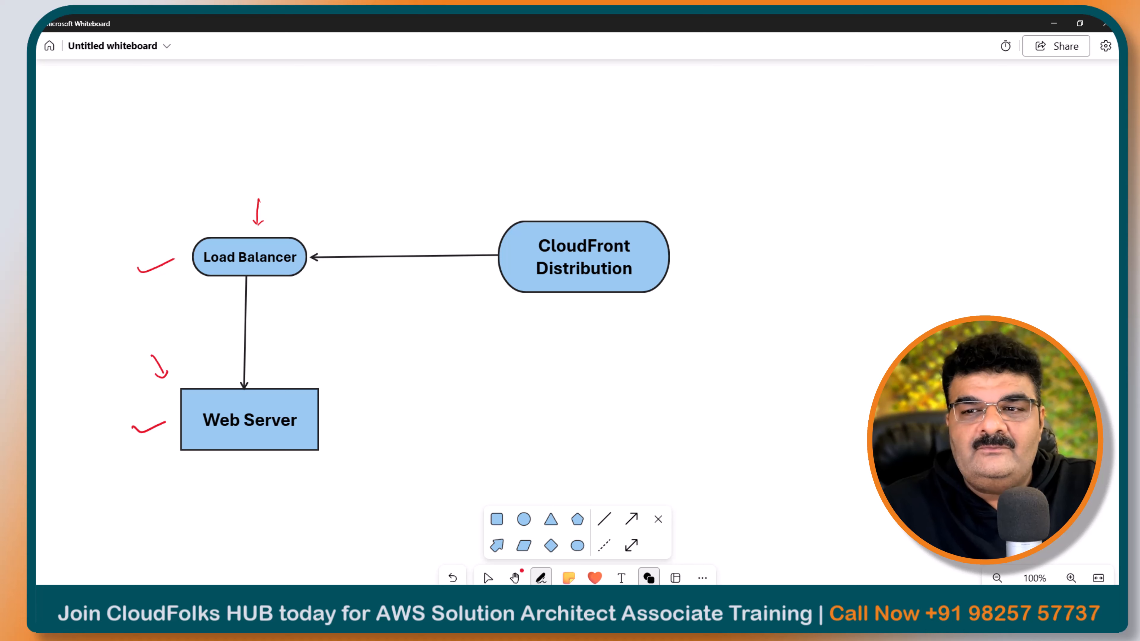
drag(116, 331, 122, 336)
mouse_move(121, 319)
mouse_down()
mouse_move(96, 352)
mouse_move(101, 337)
mouse_up()
drag(70, 376, 94, 364)
mouse_move(89, 359)
mouse_down()
mouse_move(99, 402)
mouse_move(125, 397)
mouse_up()
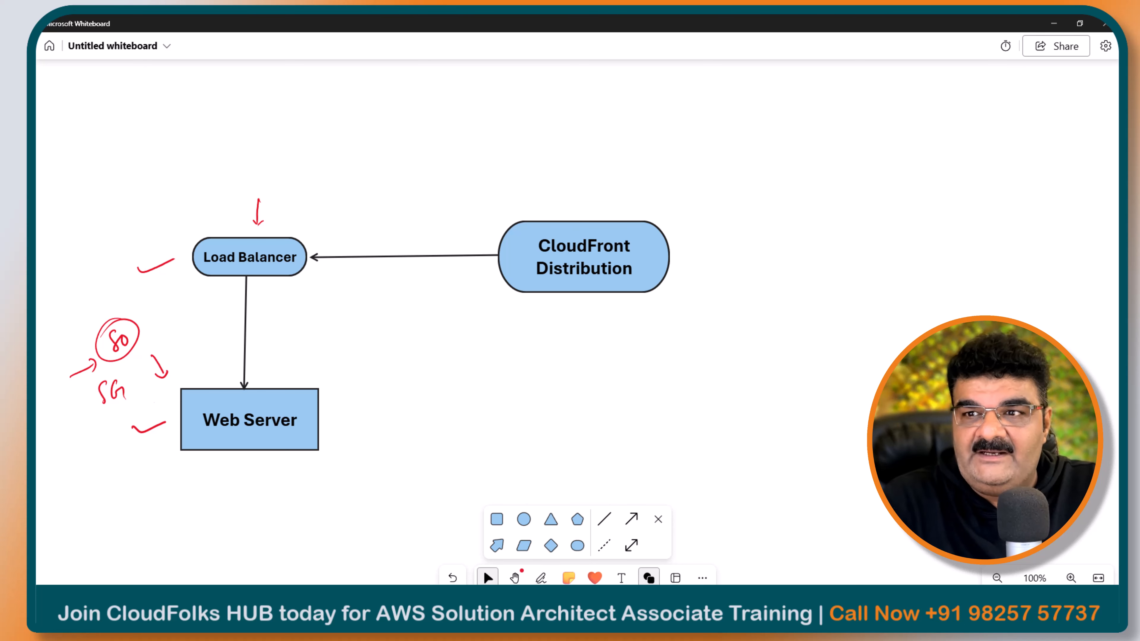
Step: Return to the browser's EC2 console and open the security group attached to the running instance Web-Server-1
key(alt+Tab)
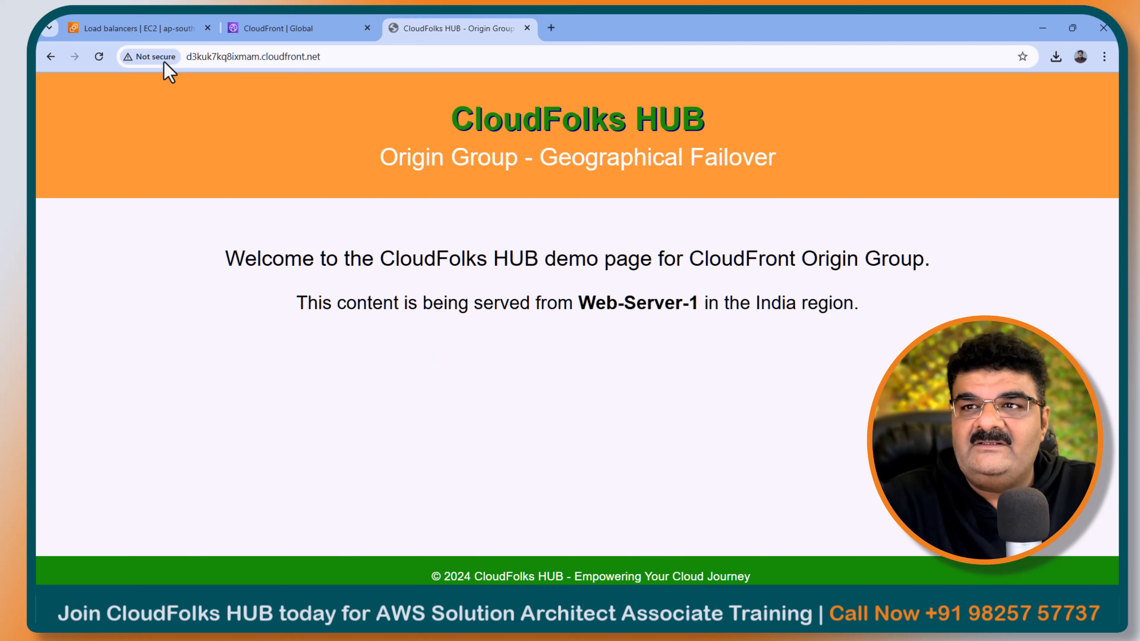
click(148, 27)
scroll(140, 224, up, 4)
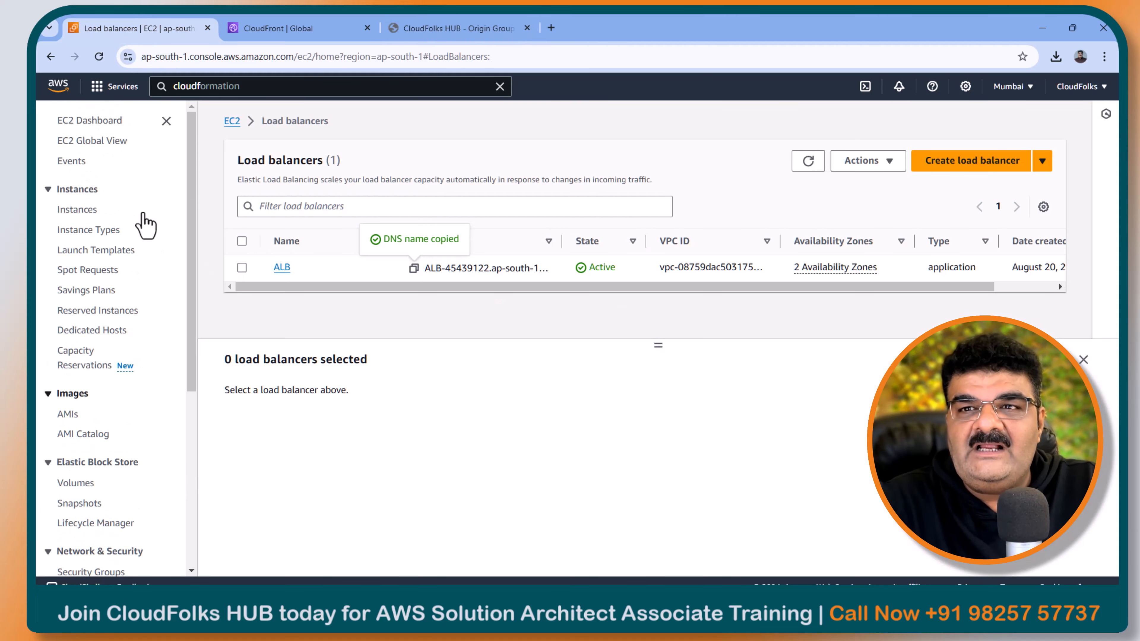
click(100, 120)
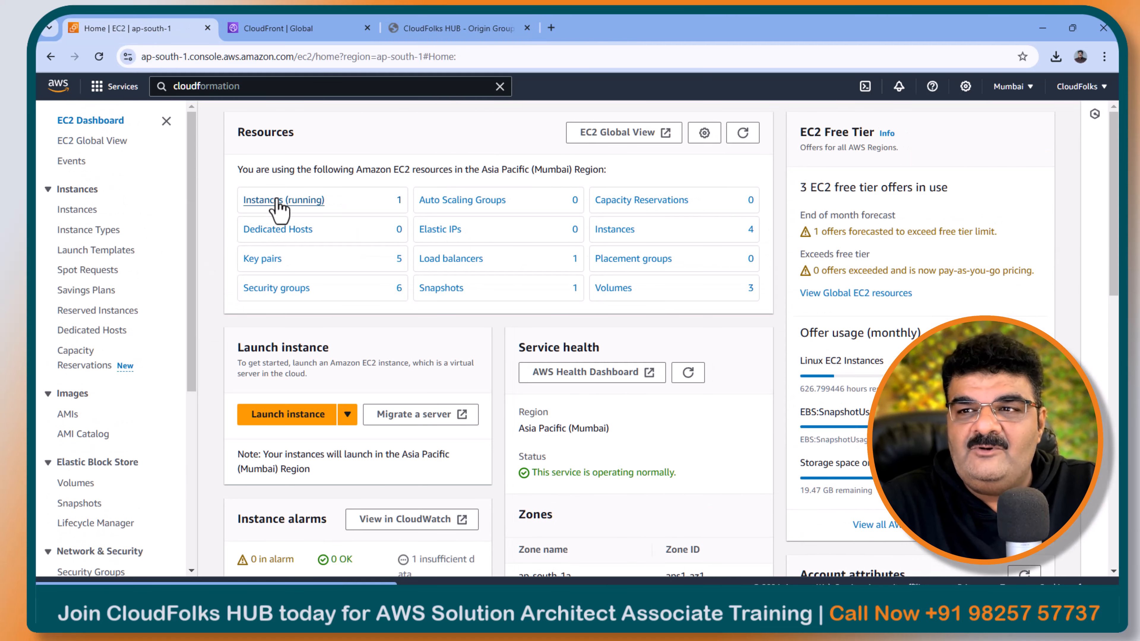
click(265, 196)
click(216, 218)
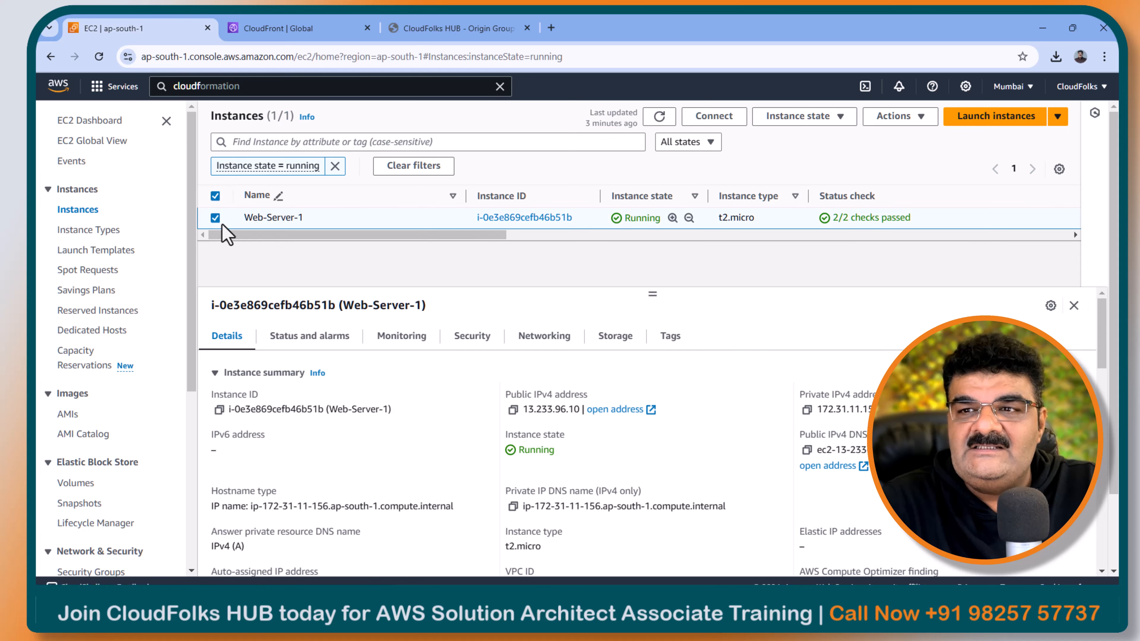
click(472, 337)
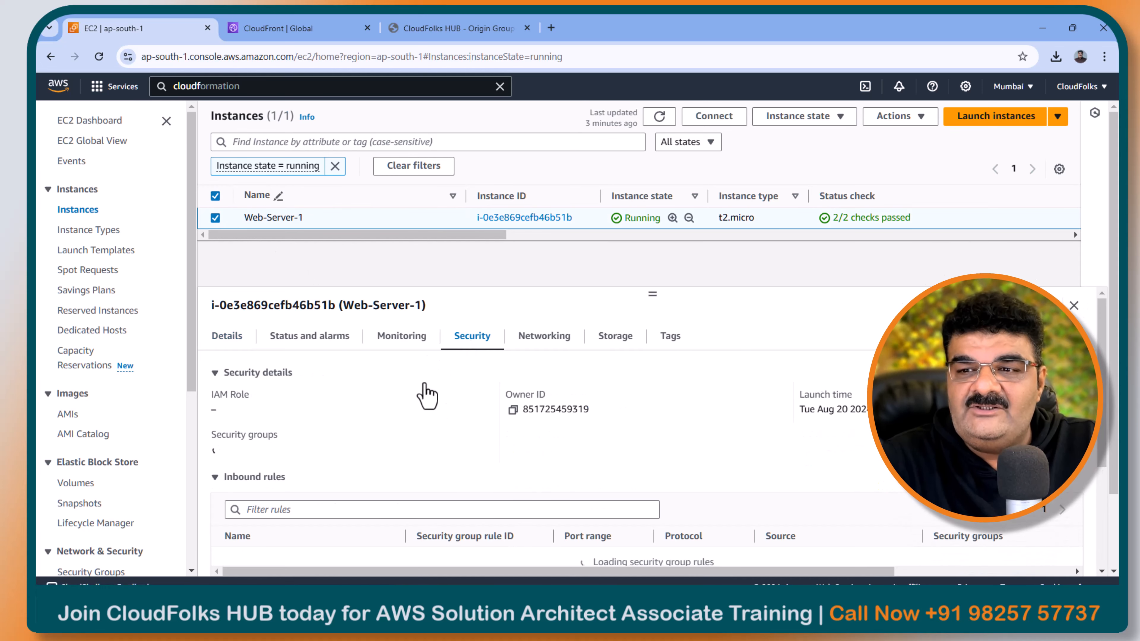
click(301, 450)
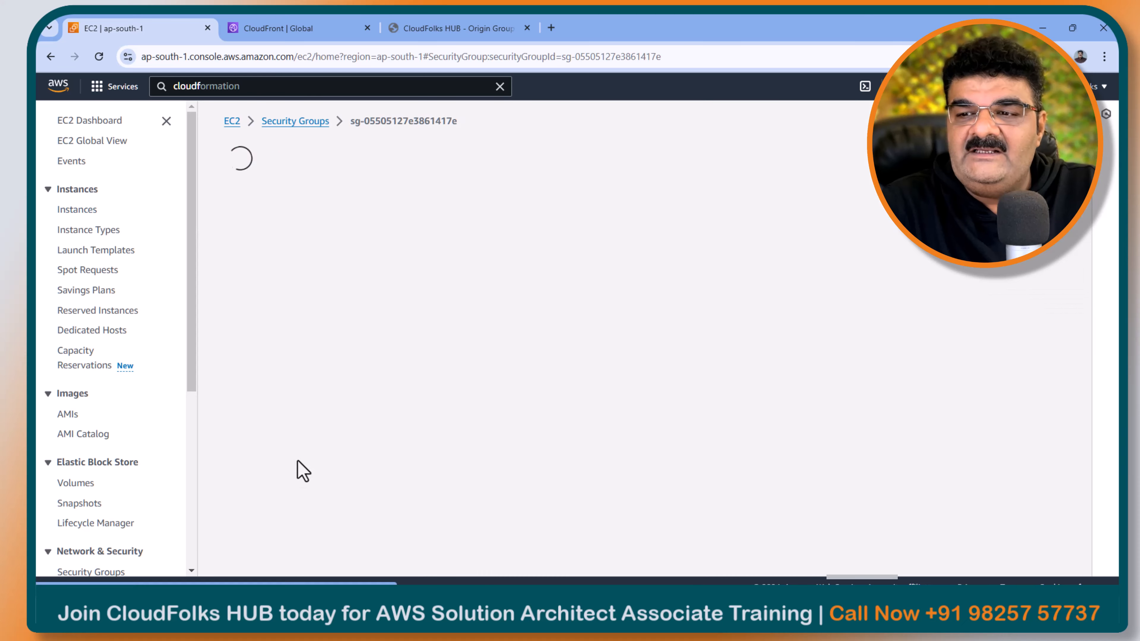
Step: Delete the HTTP port 80 inbound rule from the Web-SG security group and save the rules
click(982, 426)
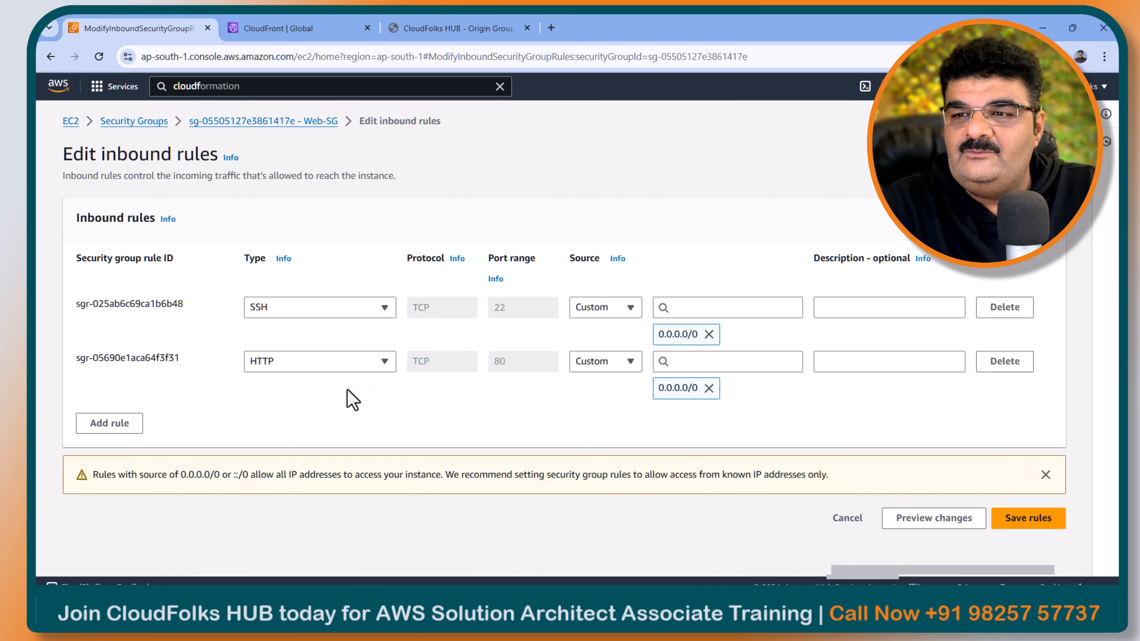
click(996, 365)
click(1030, 468)
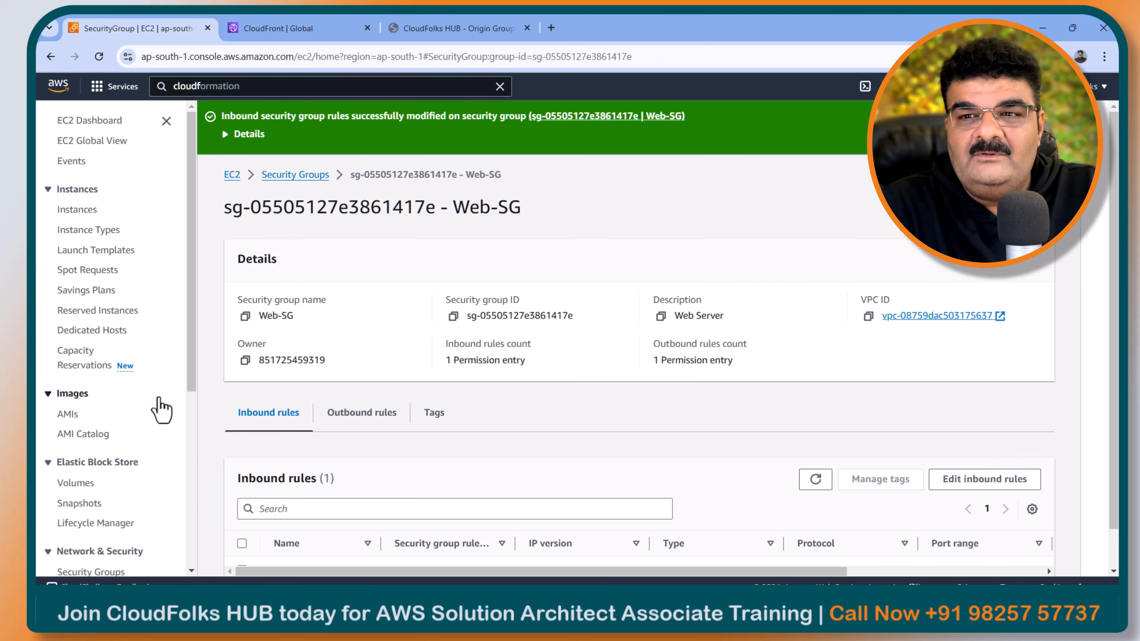
Step: Copy the DNS name of the ALB load balancer, open it in a new browser tab and reload the page
scroll(184, 391, down, 4)
scroll(170, 400, down, 3)
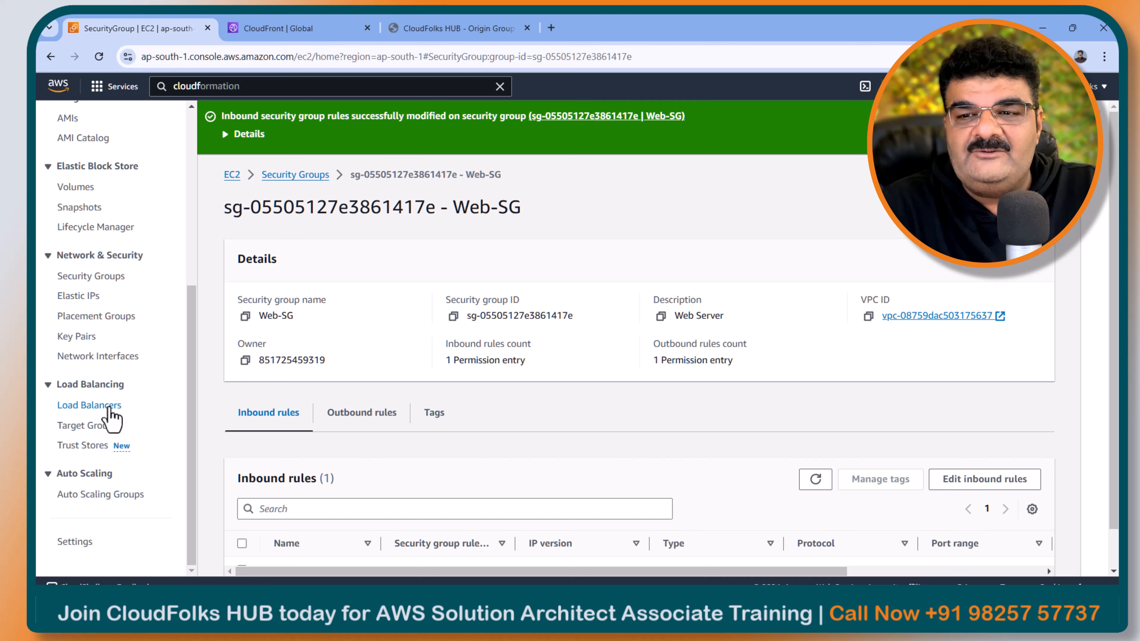
click(114, 406)
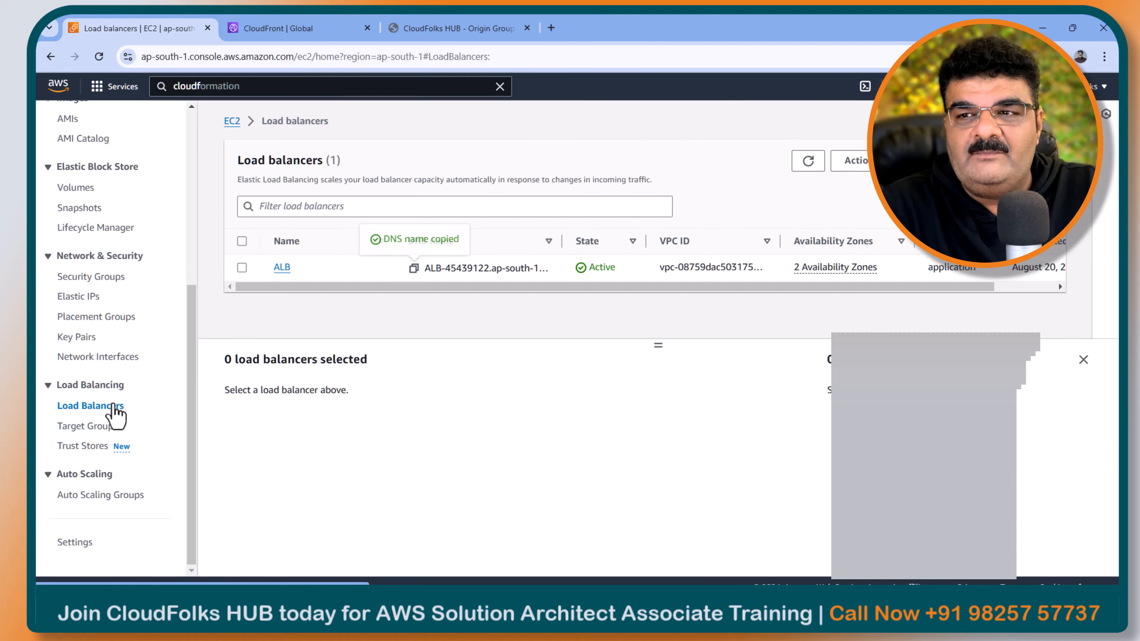
click(551, 28)
key(ctrl+v)
key(Return)
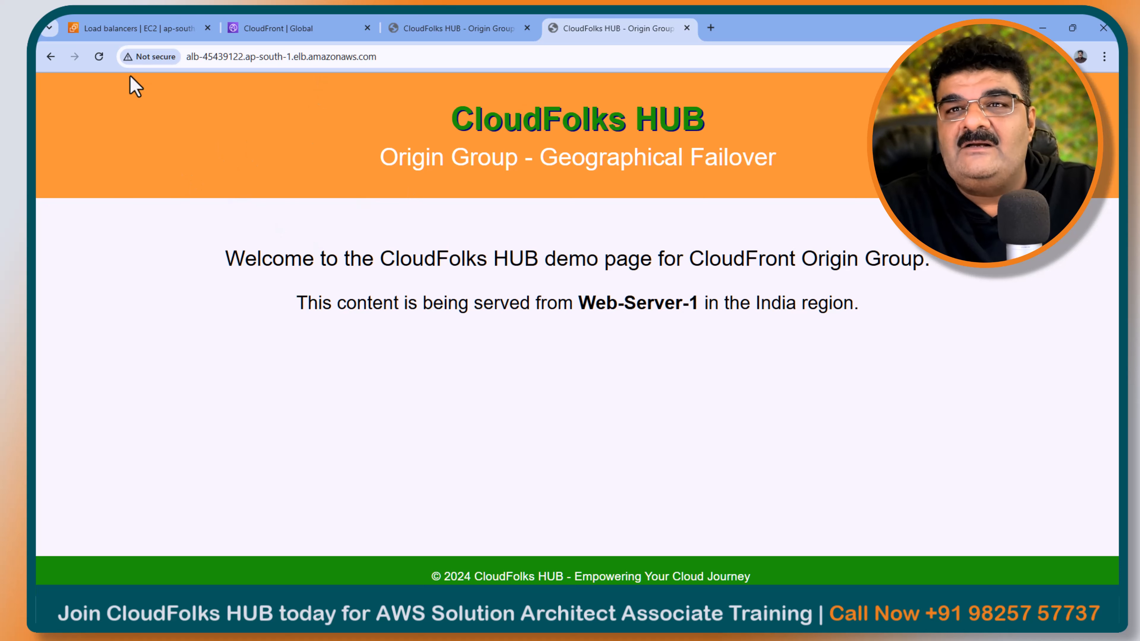
click(102, 62)
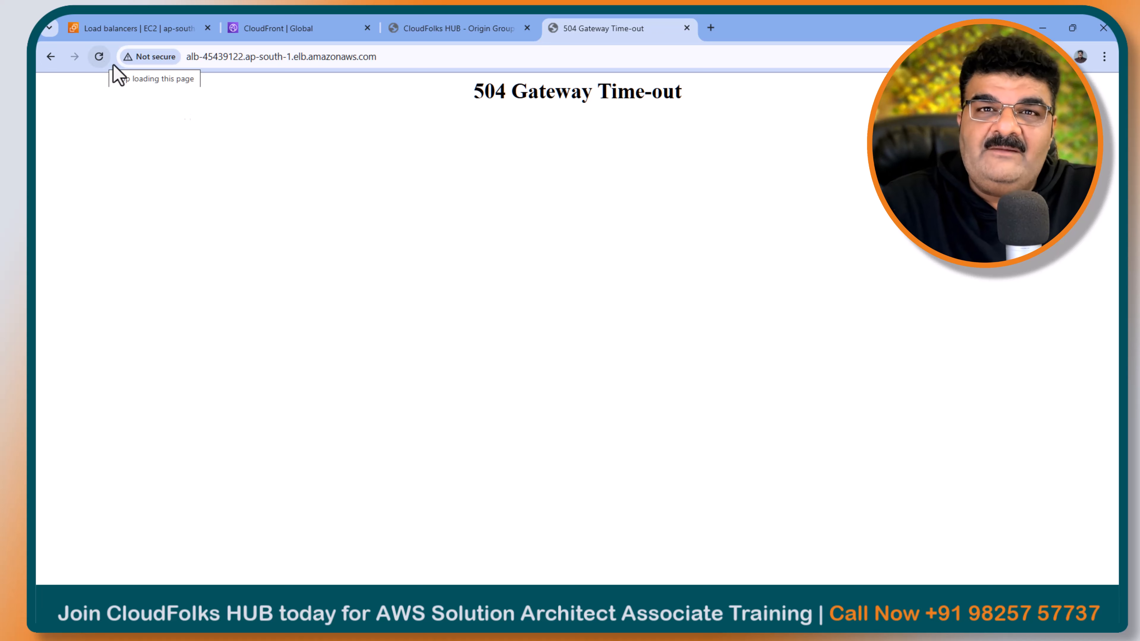
Step: Reload the page served from the CloudFront domain and highlight its error heading
click(451, 29)
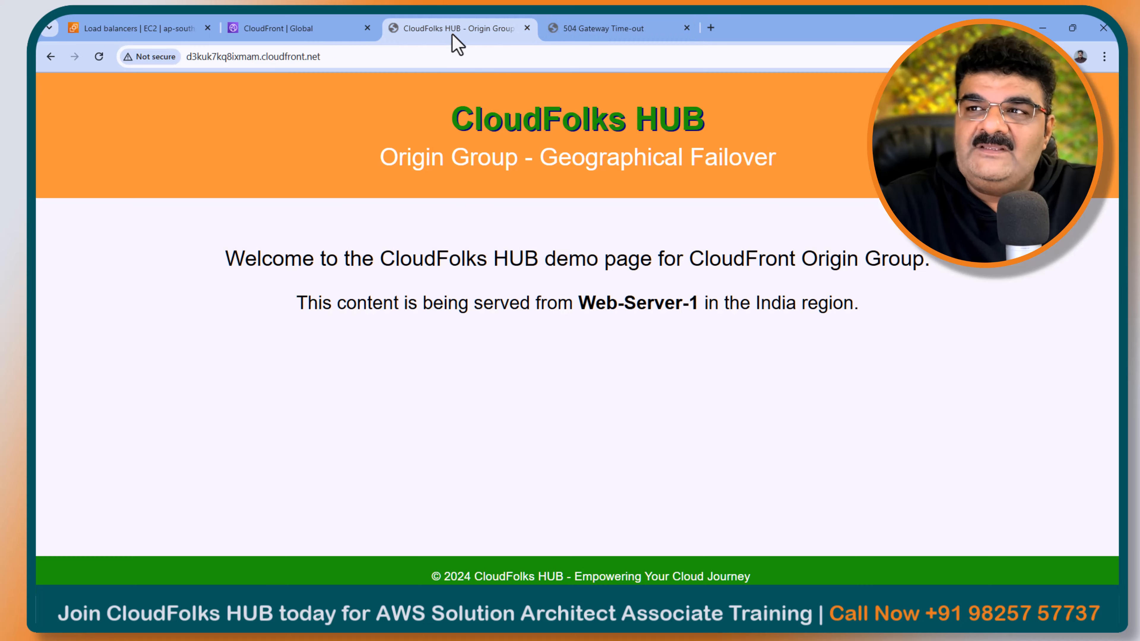
click(100, 57)
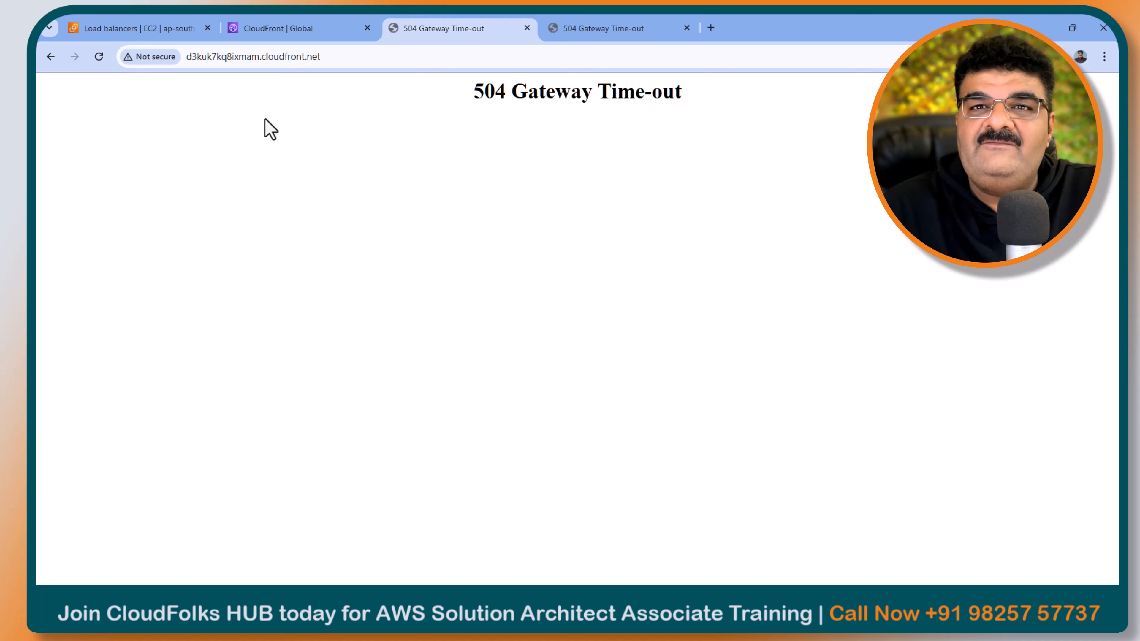
drag(464, 95, 696, 93)
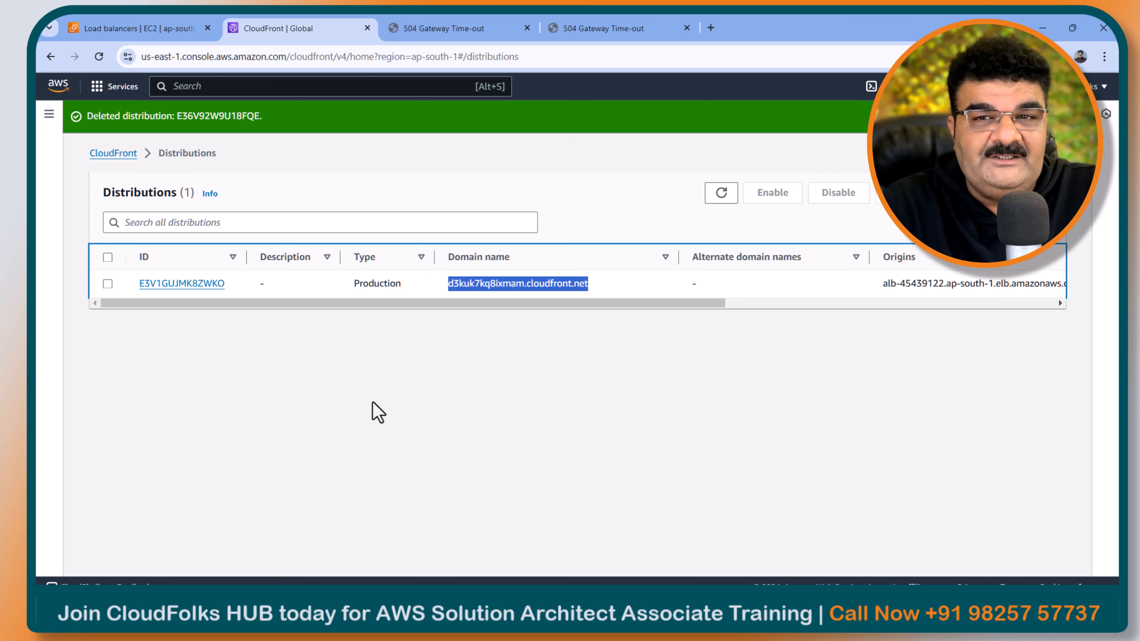
Step: Open the CloudFront distribution's error pages settings and compare them with the page served from its domain
click(177, 283)
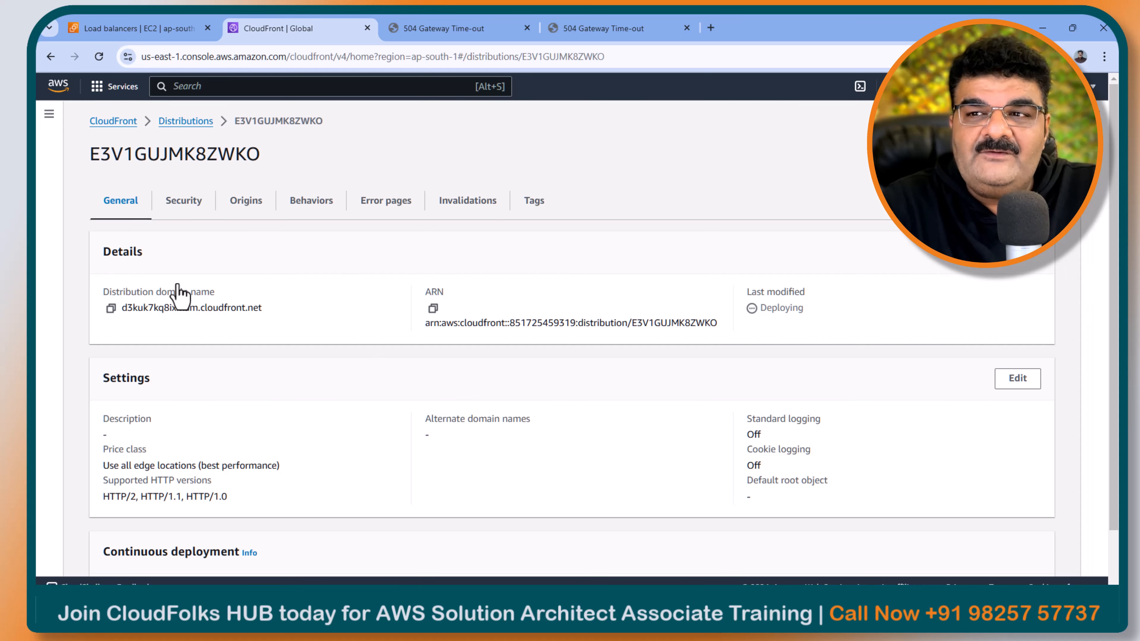
click(388, 210)
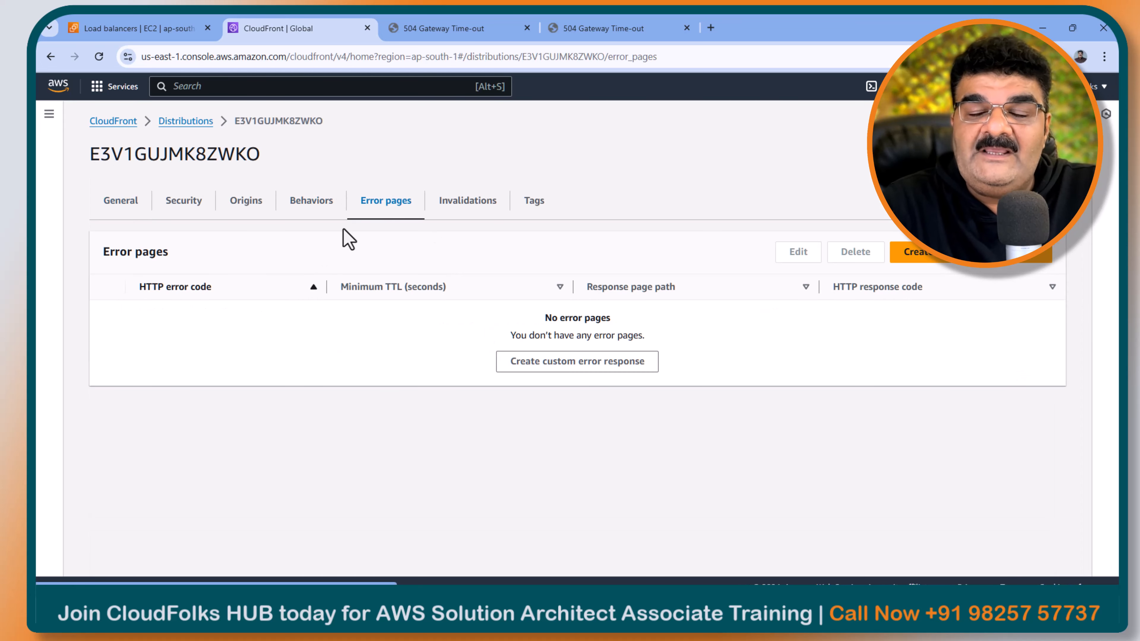
click(468, 28)
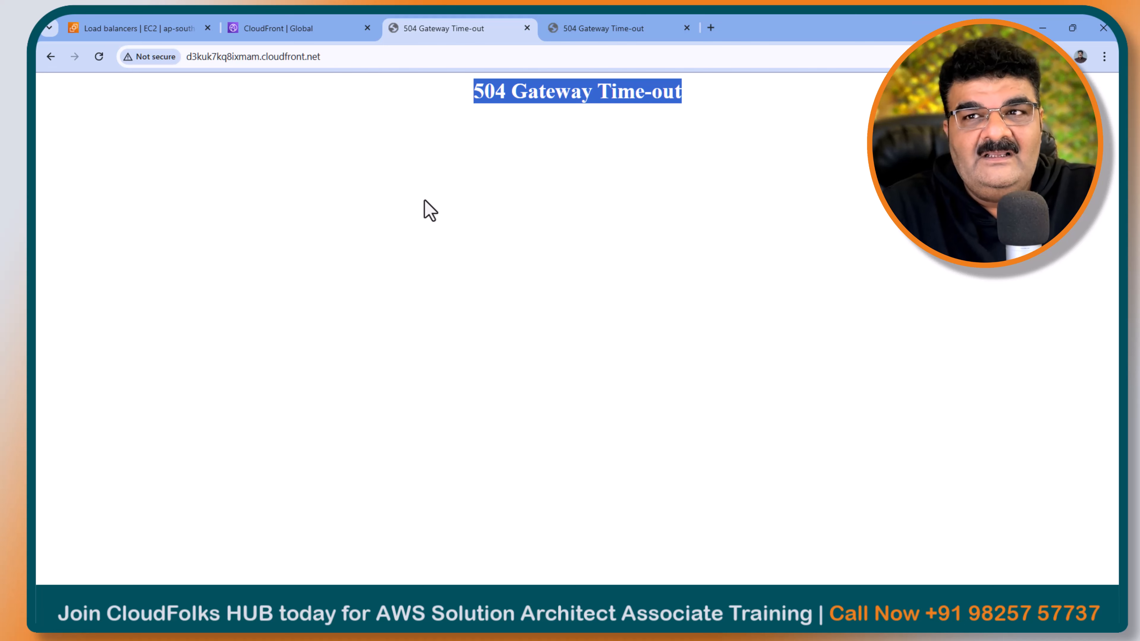
click(319, 36)
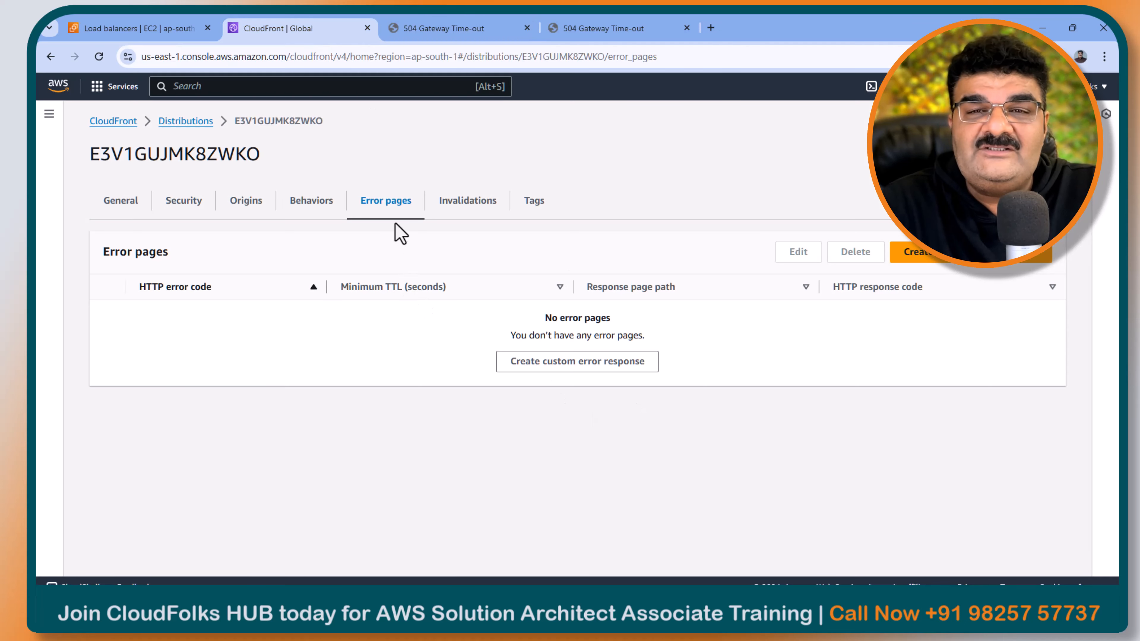
Step: Search the AWS services for s3 and open the S3 console in a separate browser tab
click(196, 86)
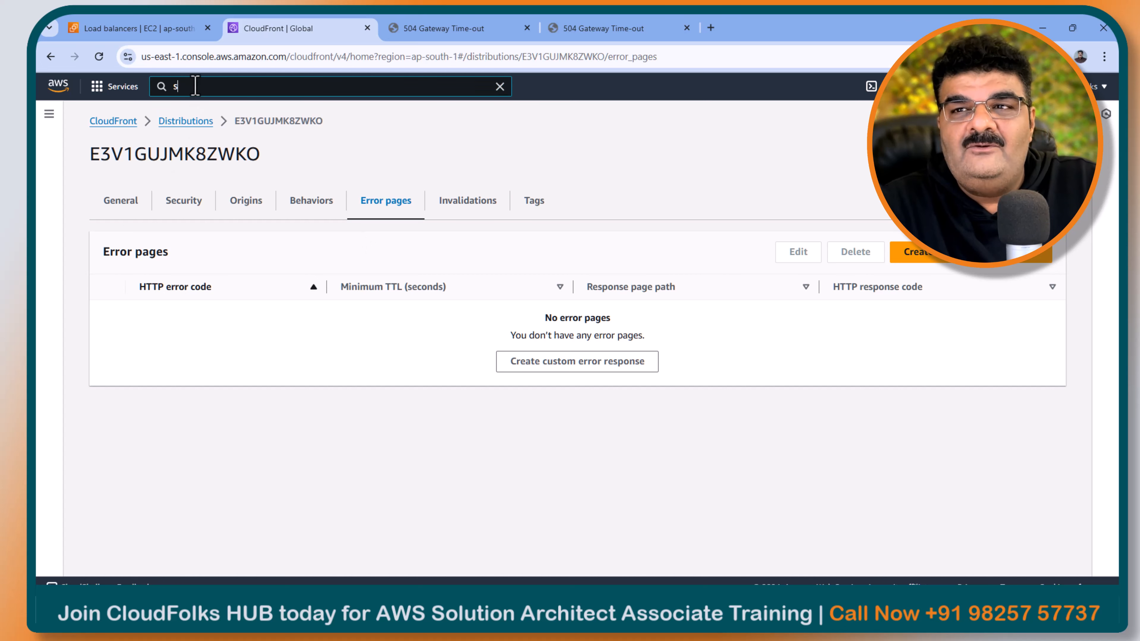
text(s3)
right_click(367, 198)
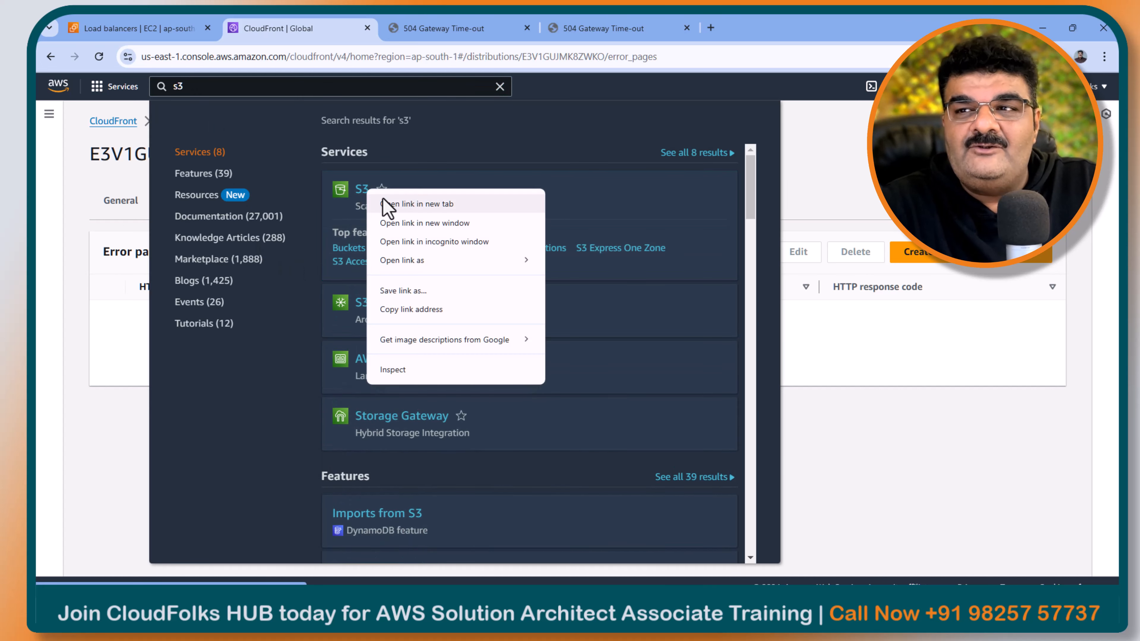
click(387, 201)
click(433, 27)
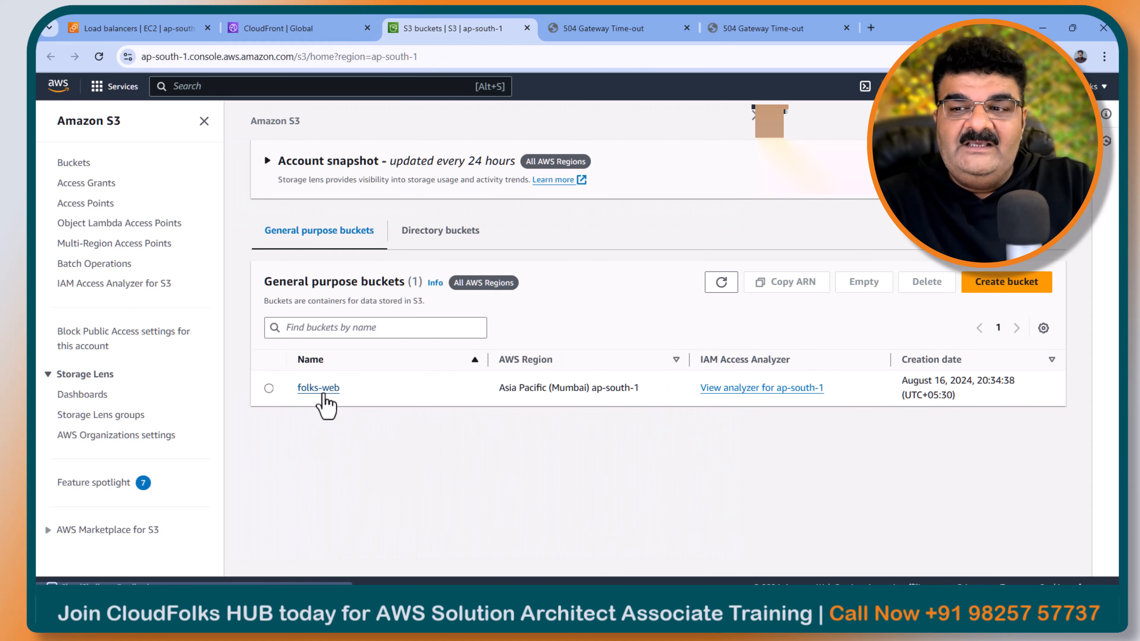
Step: Open the folks-web bucket and check the static website hosting settings in its properties
click(320, 388)
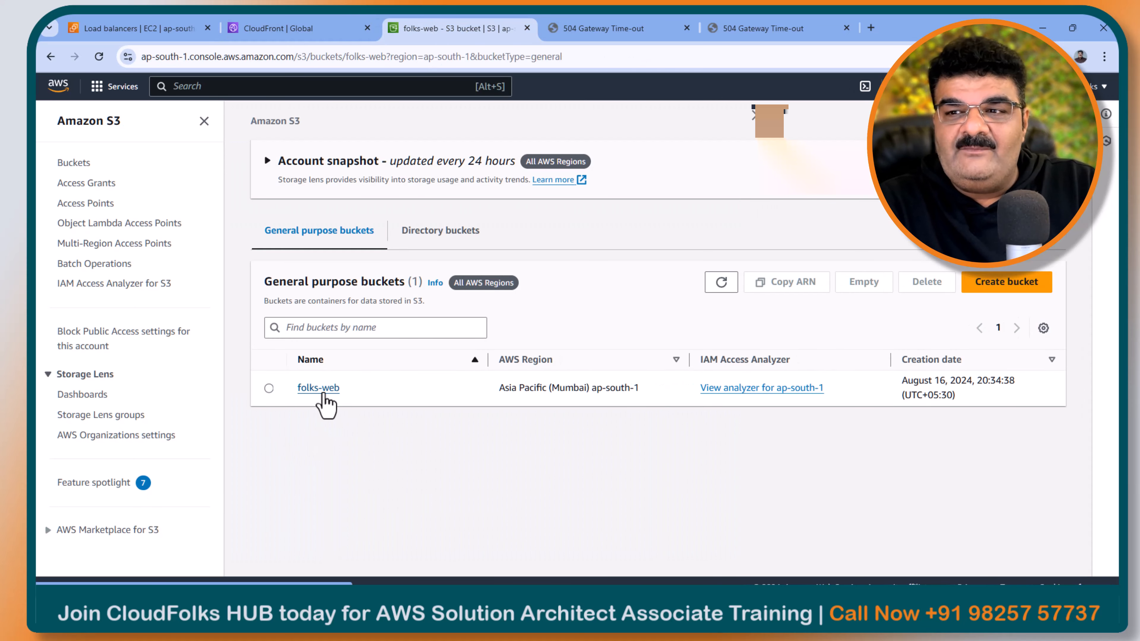
click(348, 200)
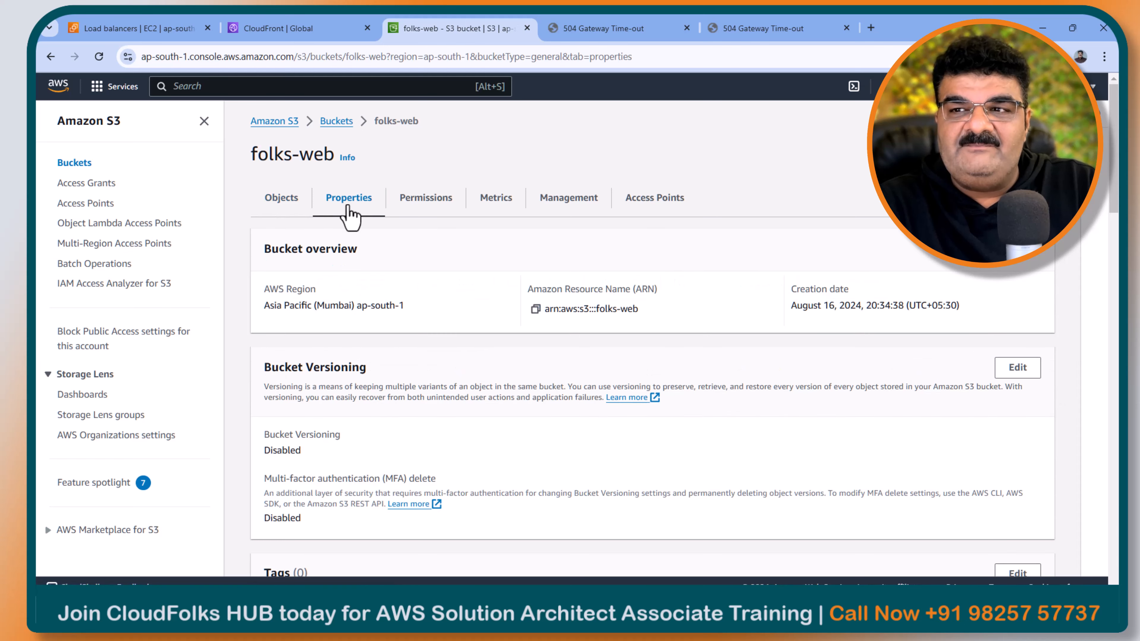
scroll(350, 218, down, 20)
scroll(345, 259, down, 1)
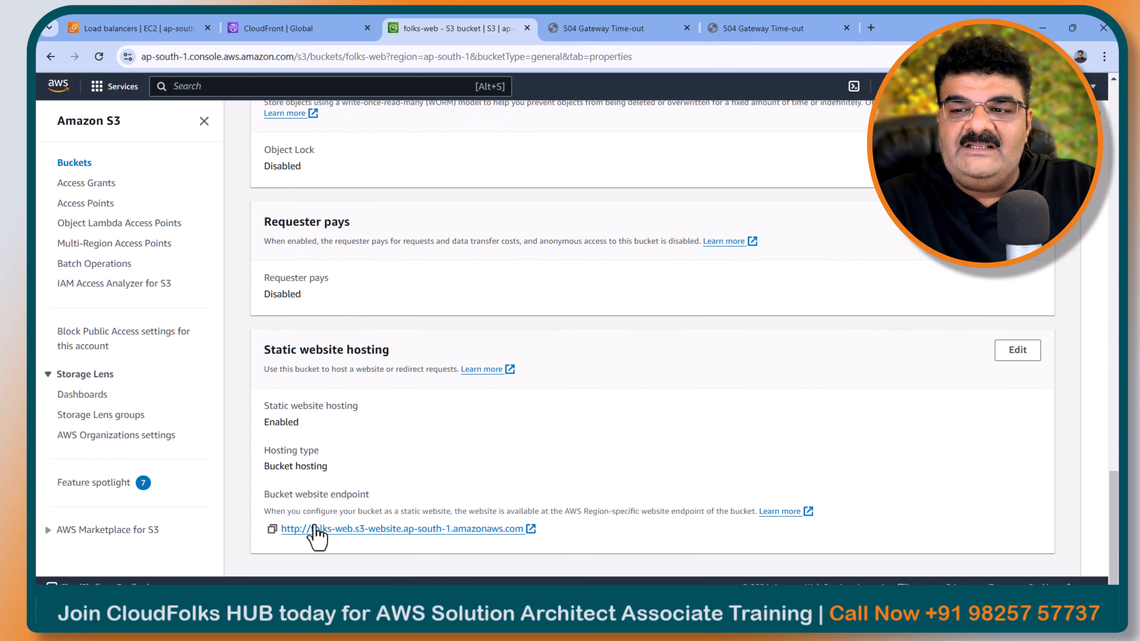
scroll(386, 242, up, 20)
scroll(386, 243, up, 10)
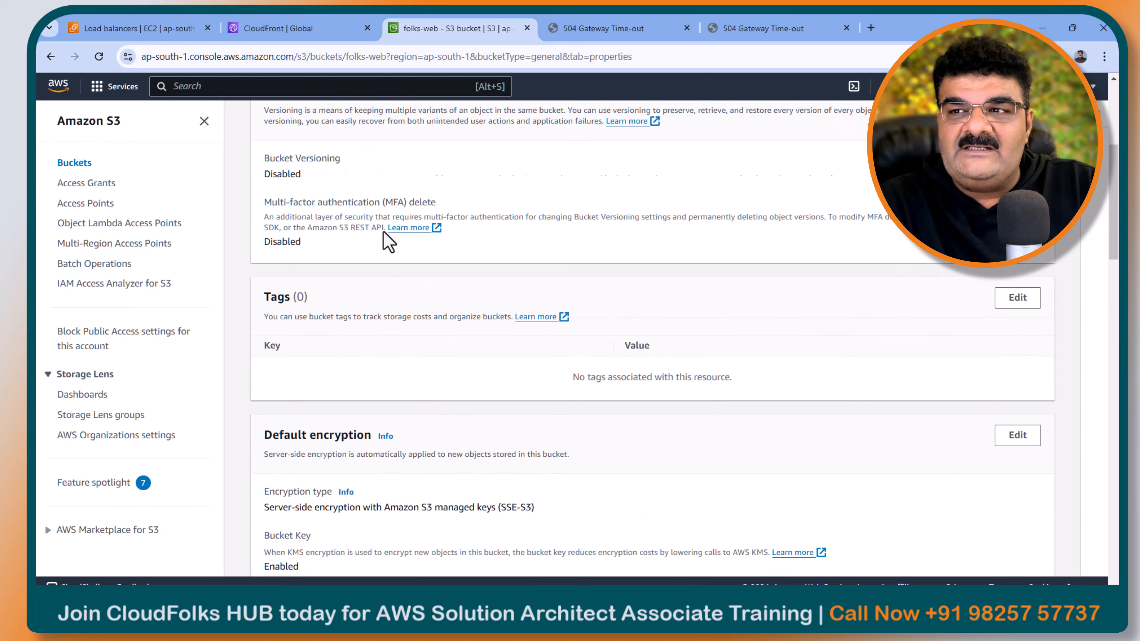
Step: Review the folks-web bucket's permissions and return to its properties
click(416, 211)
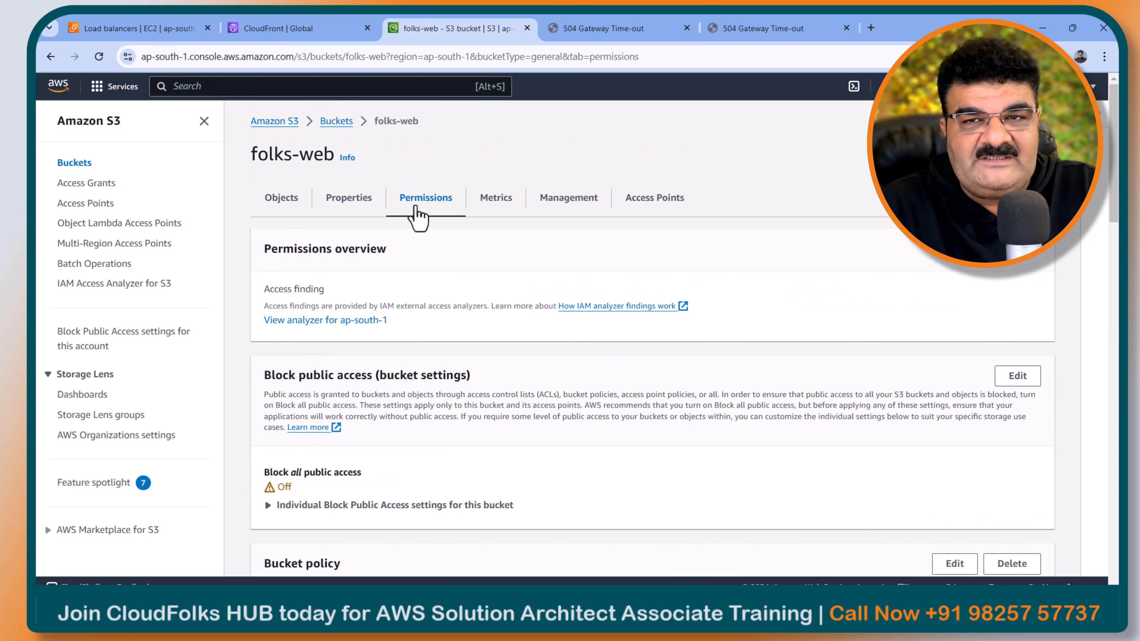
click(342, 216)
scroll(375, 319, down, 6)
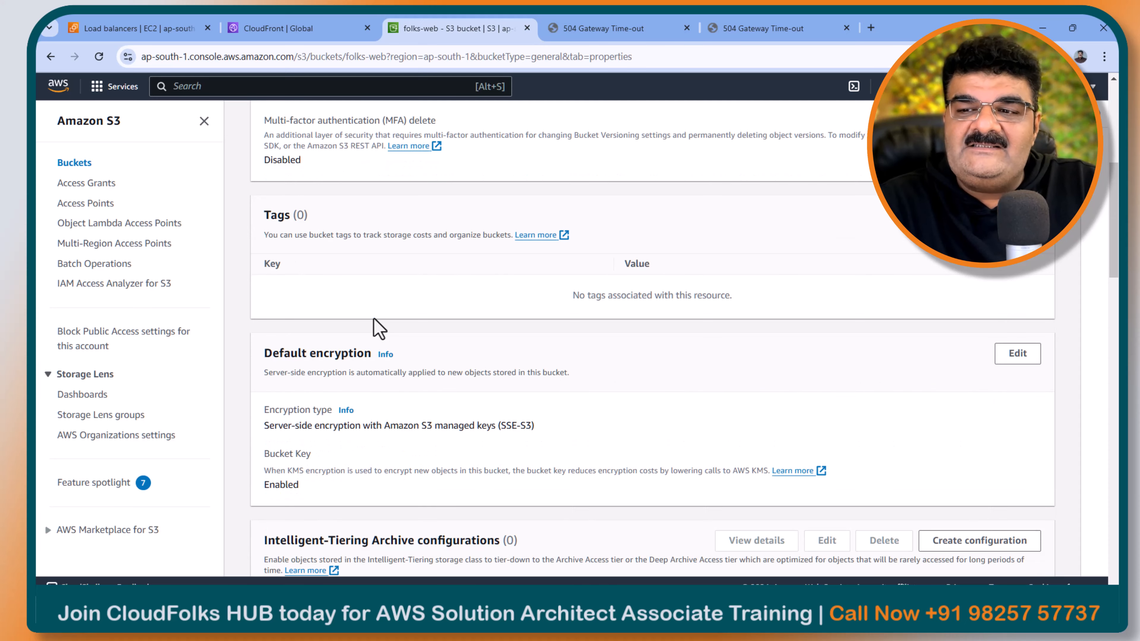
scroll(359, 310, up, 8)
Step: Open the bucket's error folder, examine its index.html file and compare it with the CloudFront page and error pages settings
click(281, 198)
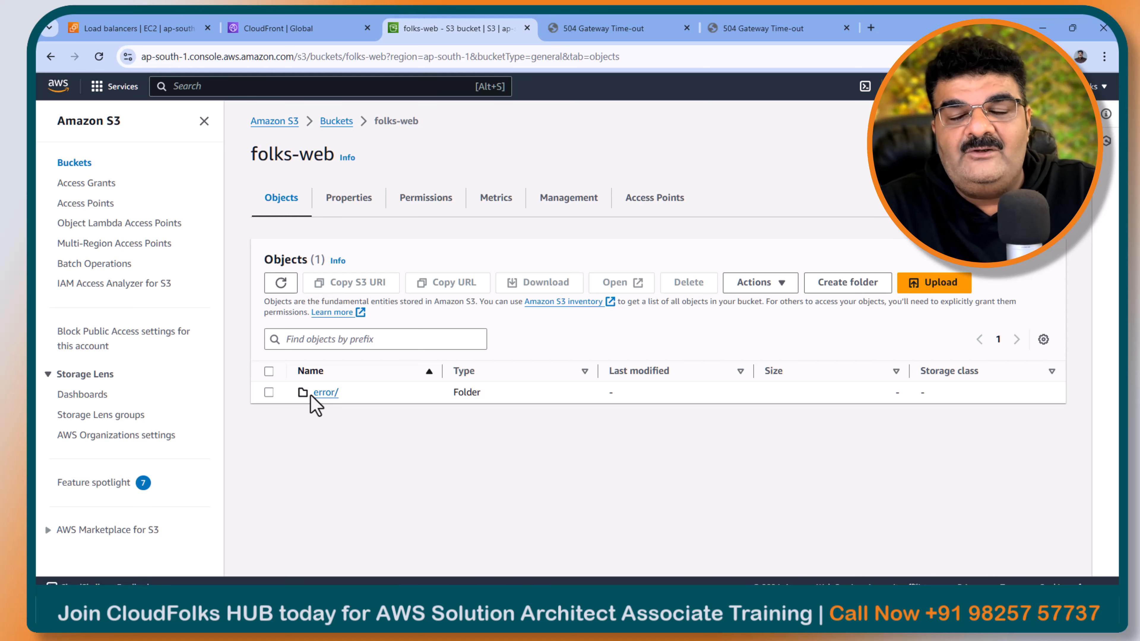
click(316, 393)
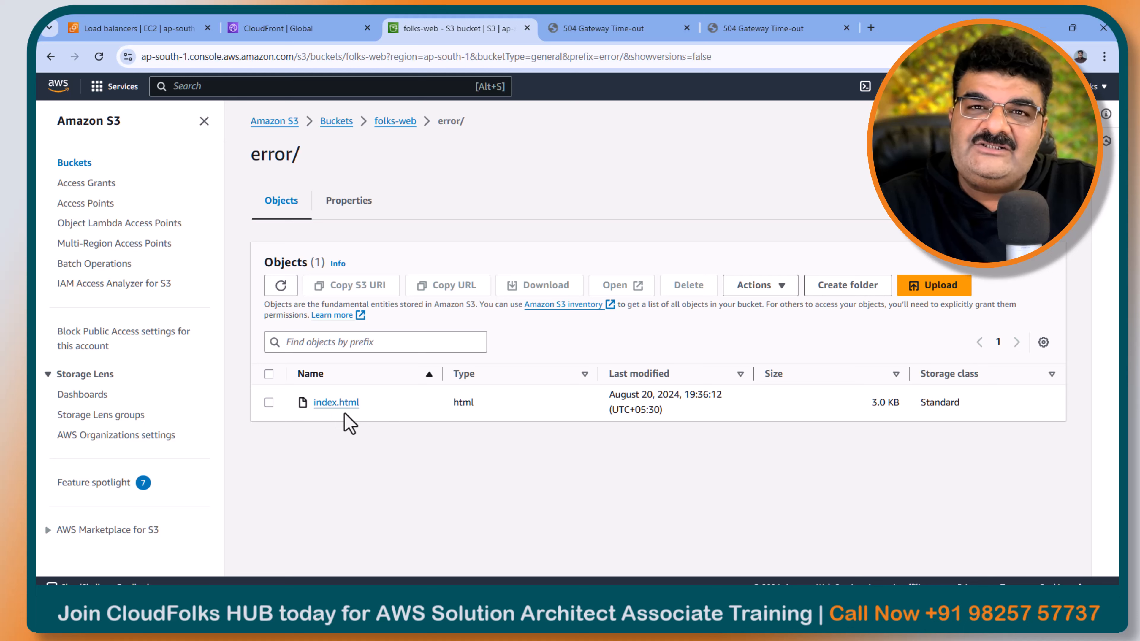
click(326, 403)
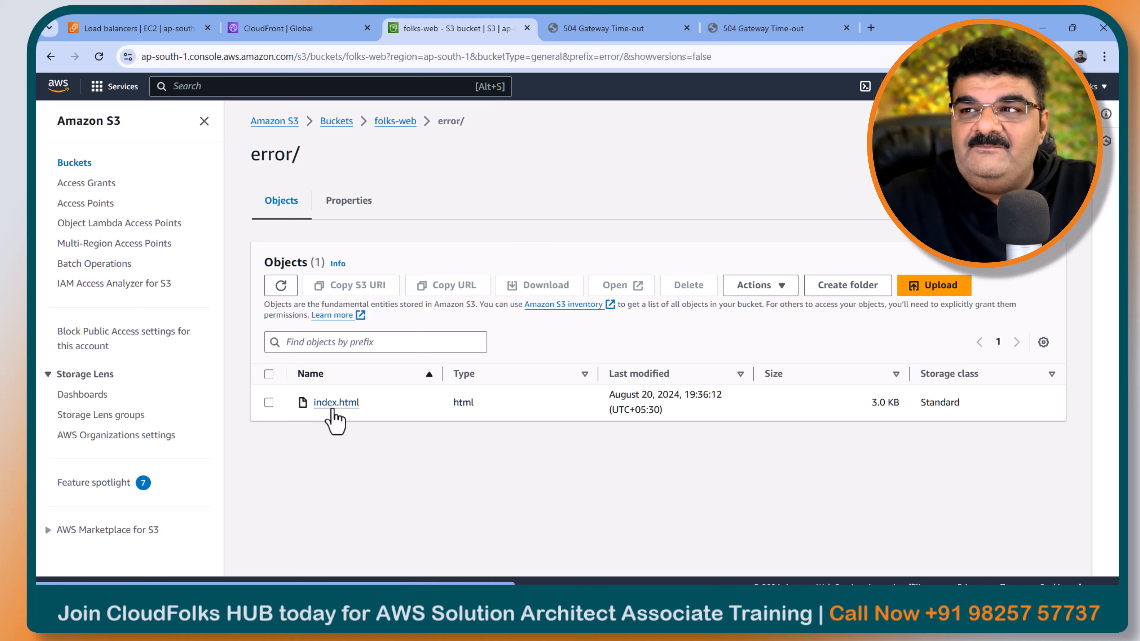
click(579, 29)
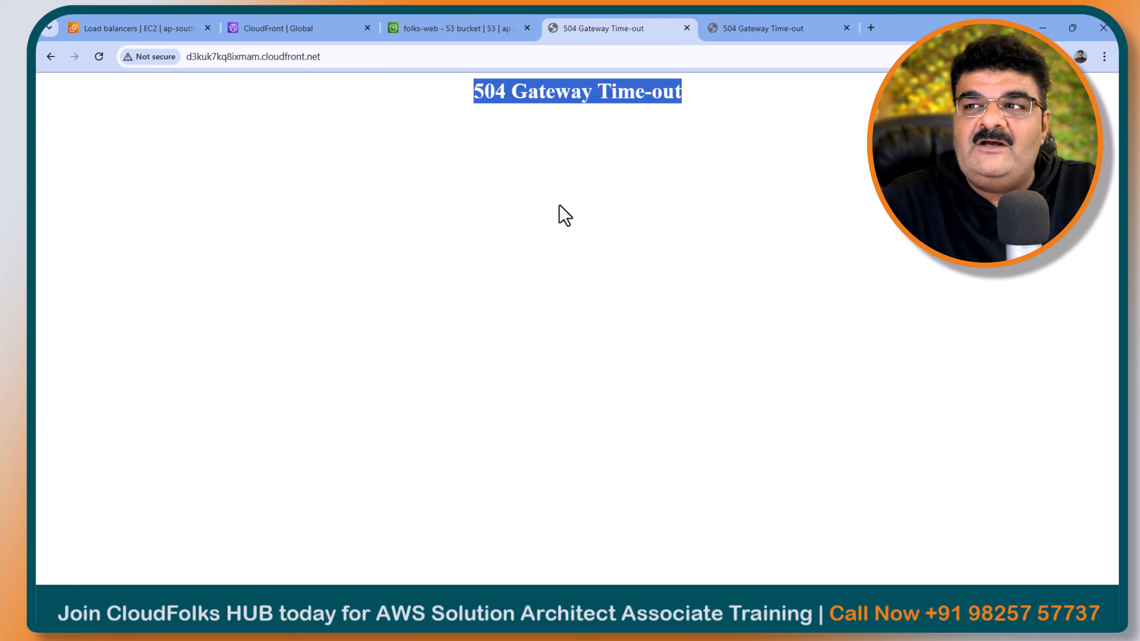
click(304, 31)
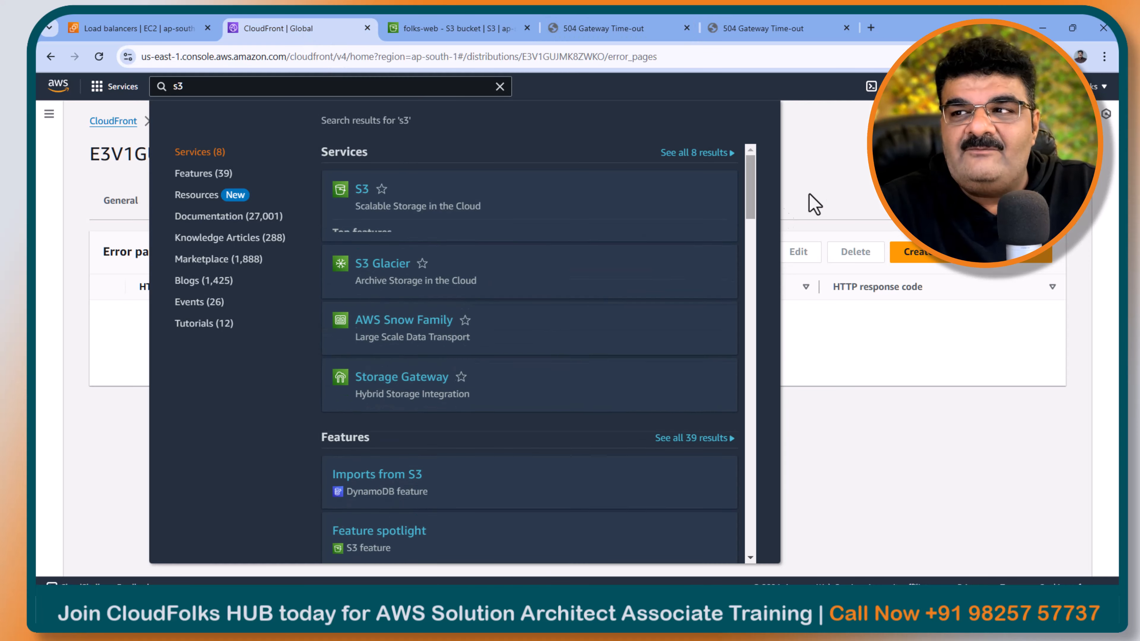
click(809, 204)
click(397, 29)
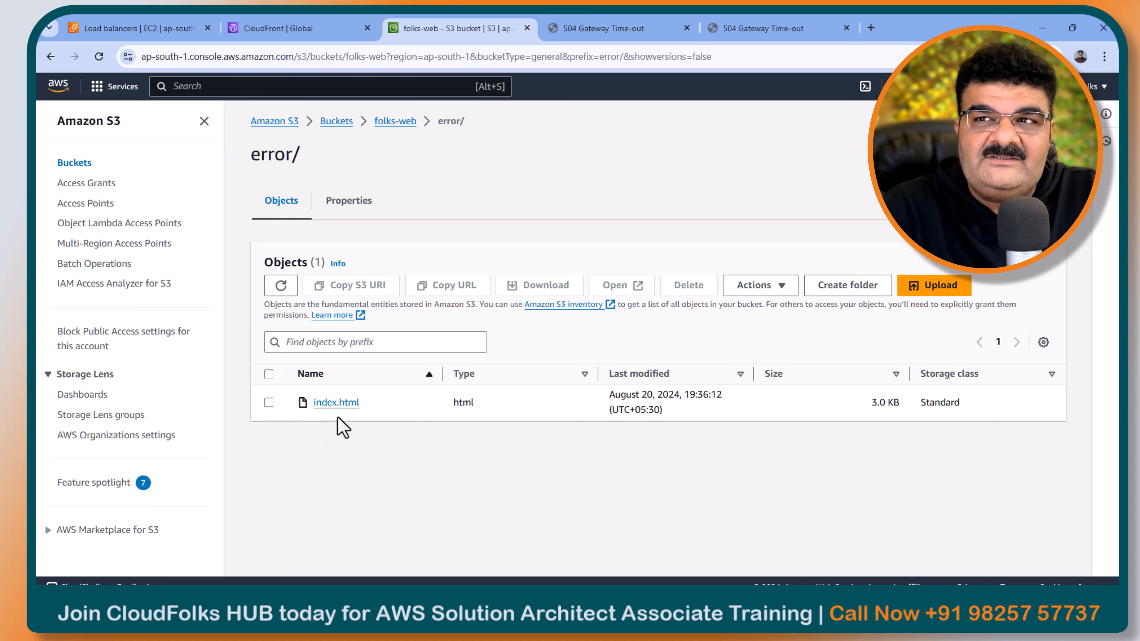
Step: Return to the CloudFront distributions list, reopen the distribution and show its origins
click(268, 29)
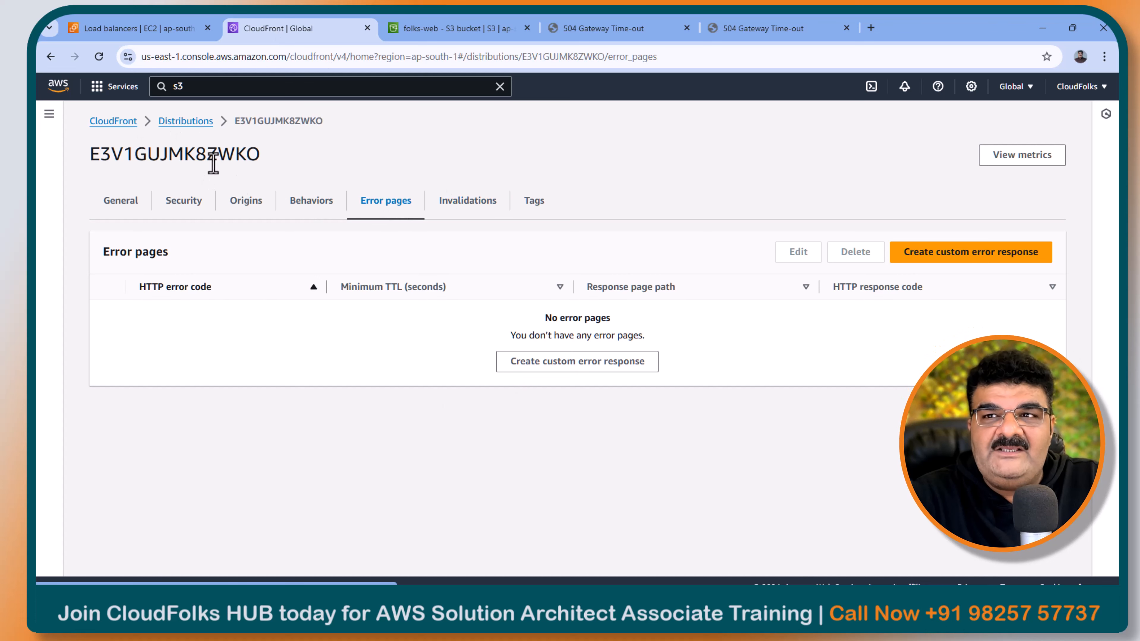
click(180, 130)
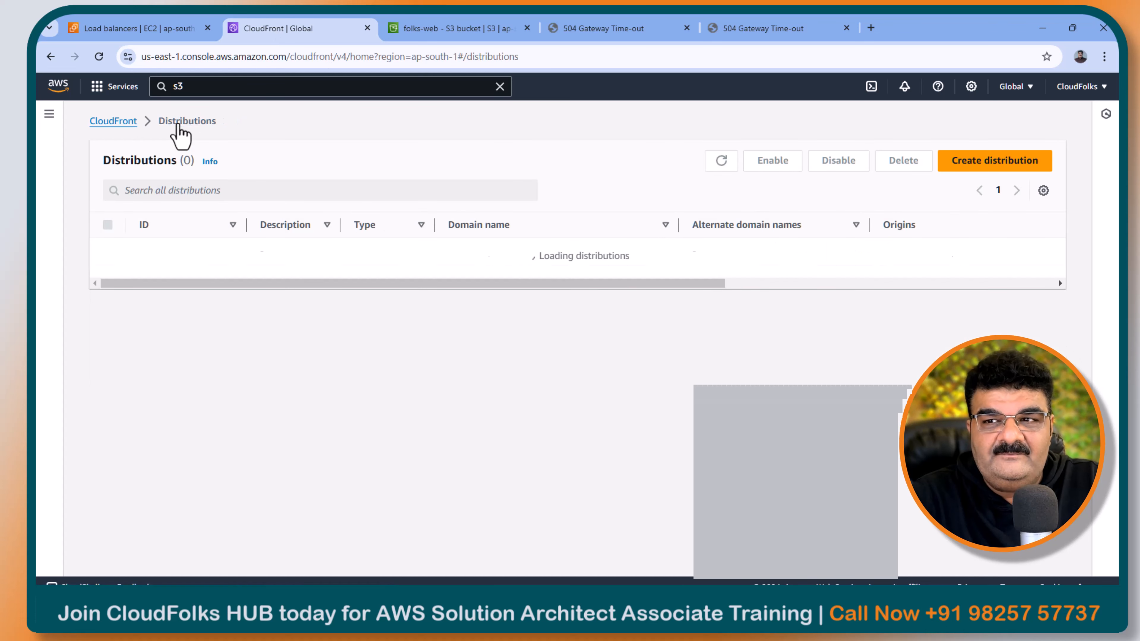
click(184, 253)
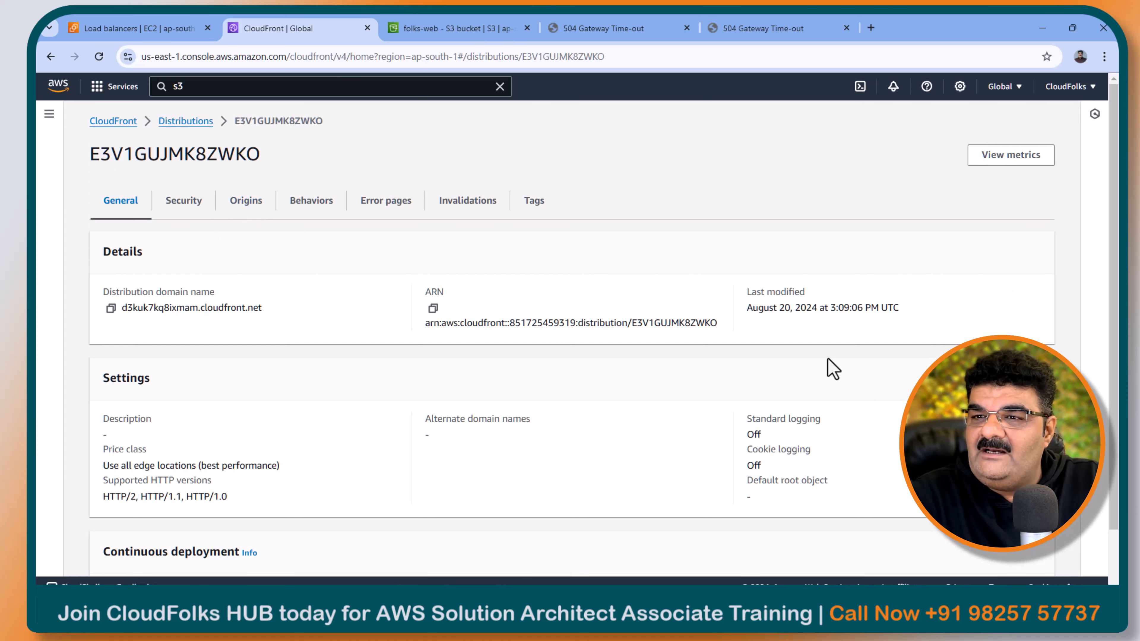
click(242, 203)
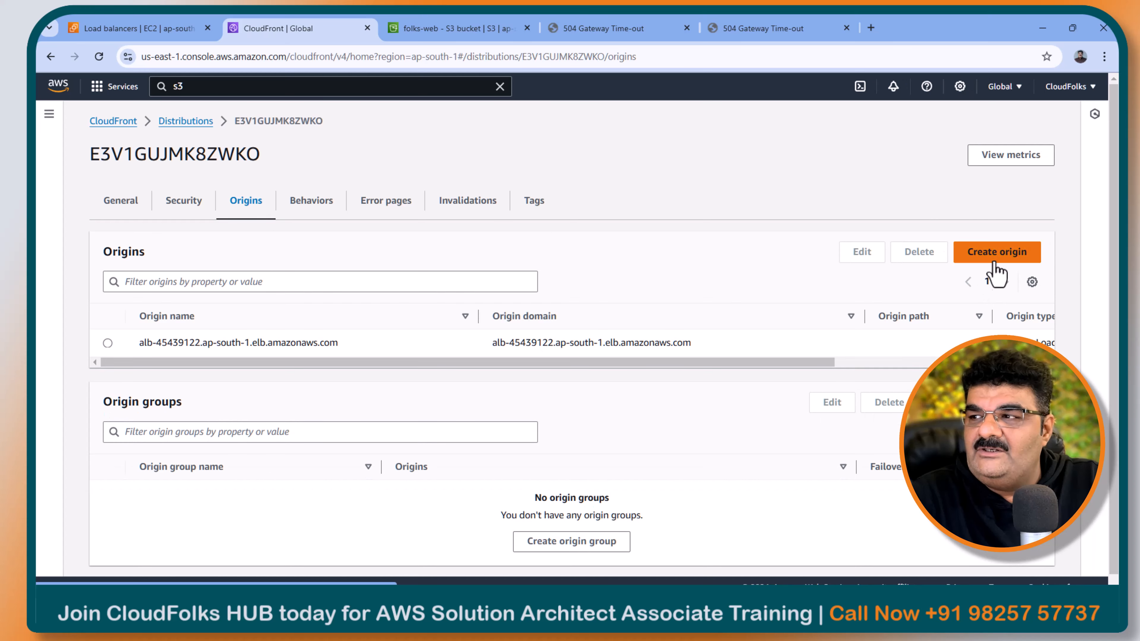
Step: Create an origin for the folks-web S3 bucket using its website endpoint, keeping HTTP only on port 80 and the suggested name
click(997, 251)
click(200, 272)
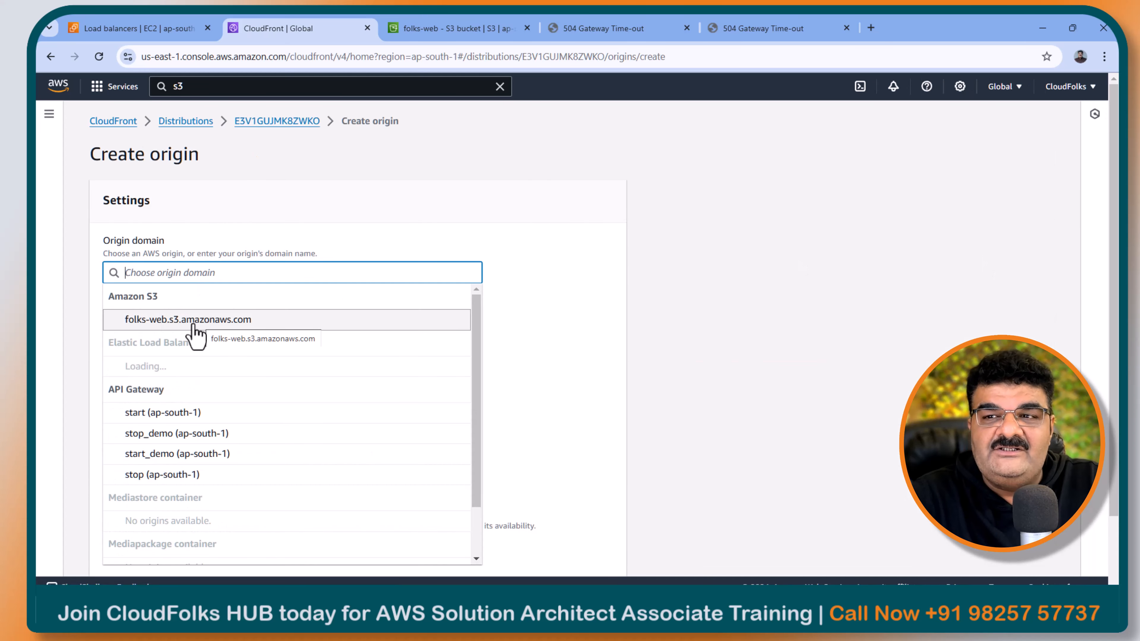
click(199, 323)
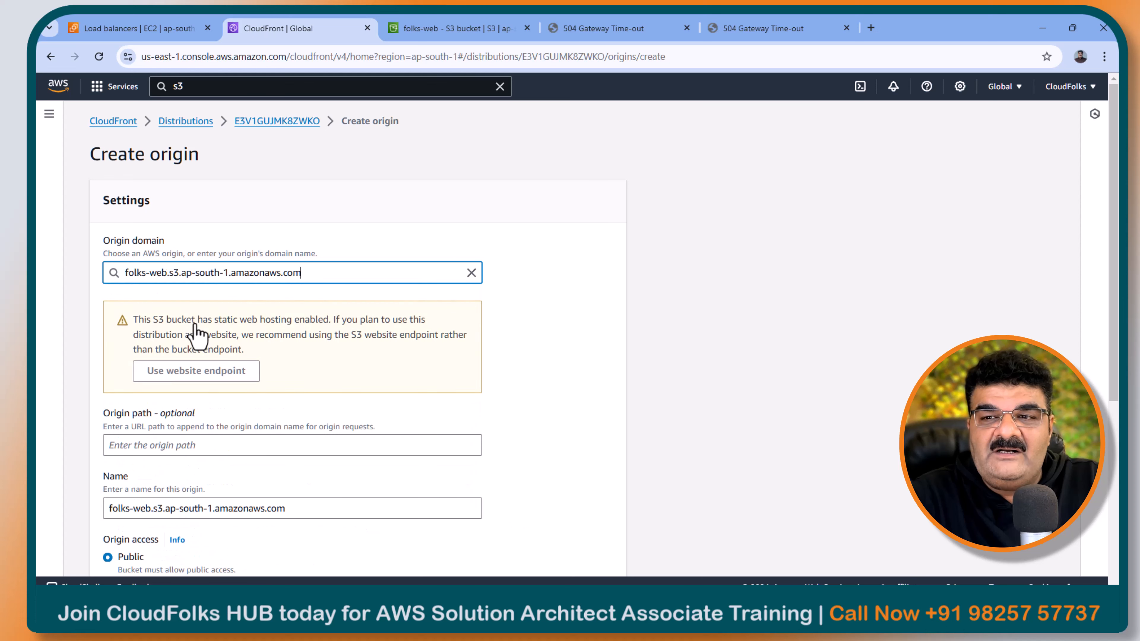
click(190, 382)
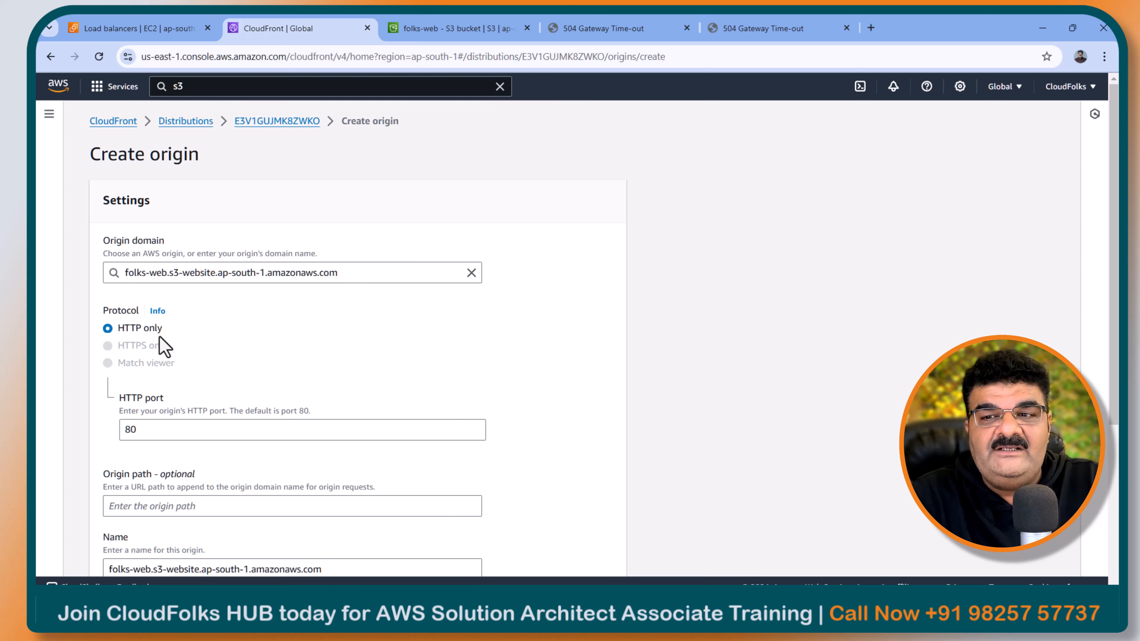
scroll(215, 355, down, 5)
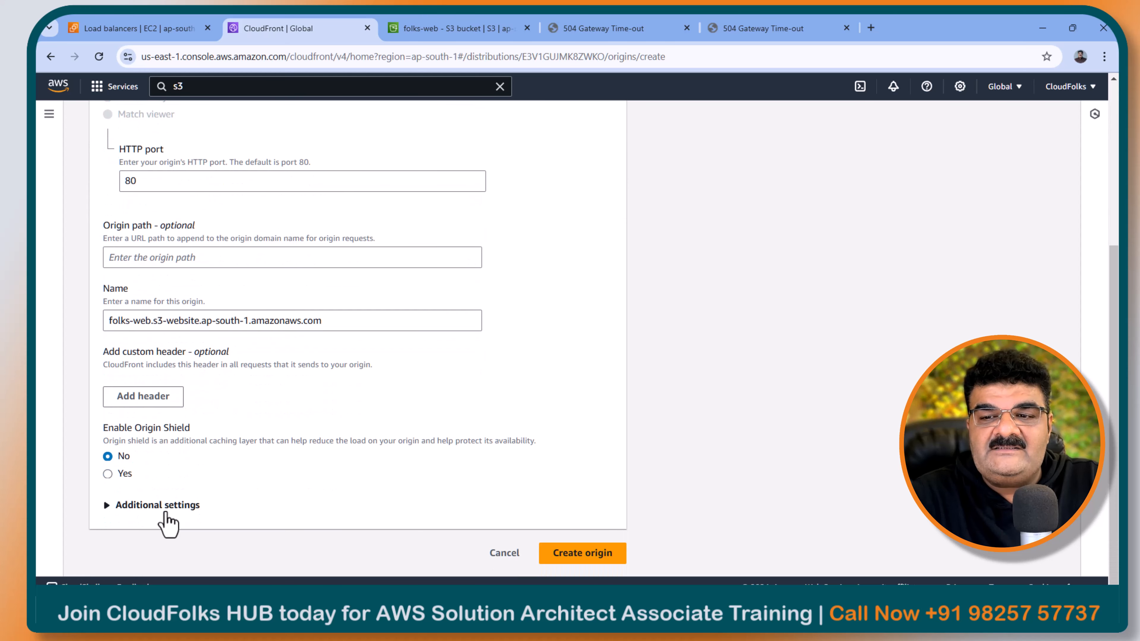
scroll(244, 363, up, 3)
scroll(243, 363, down, 3)
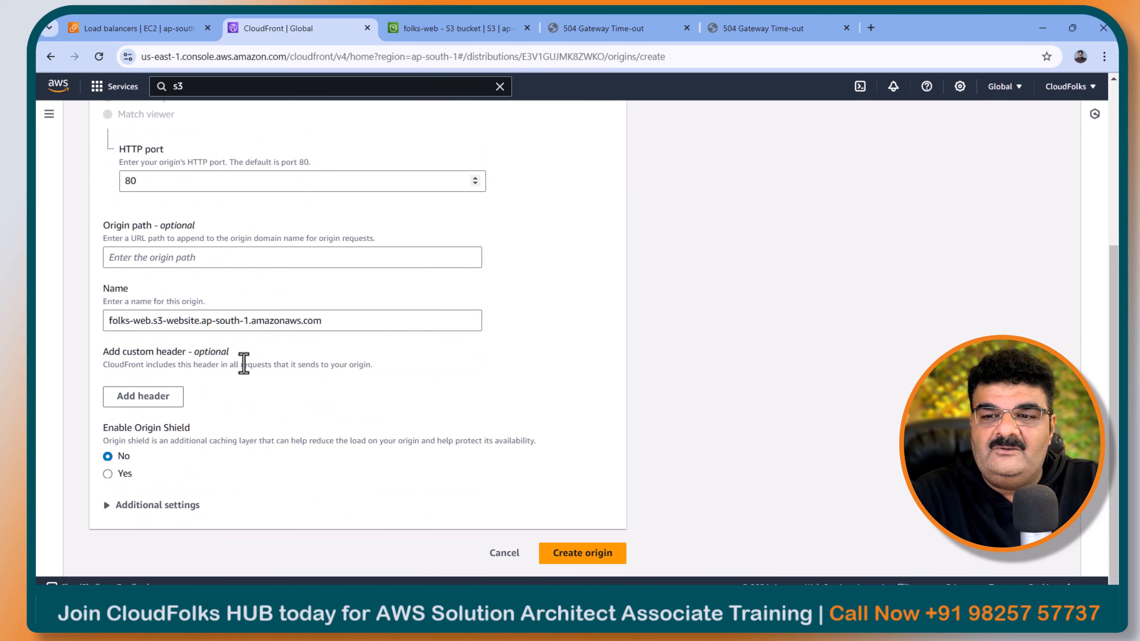
click(579, 557)
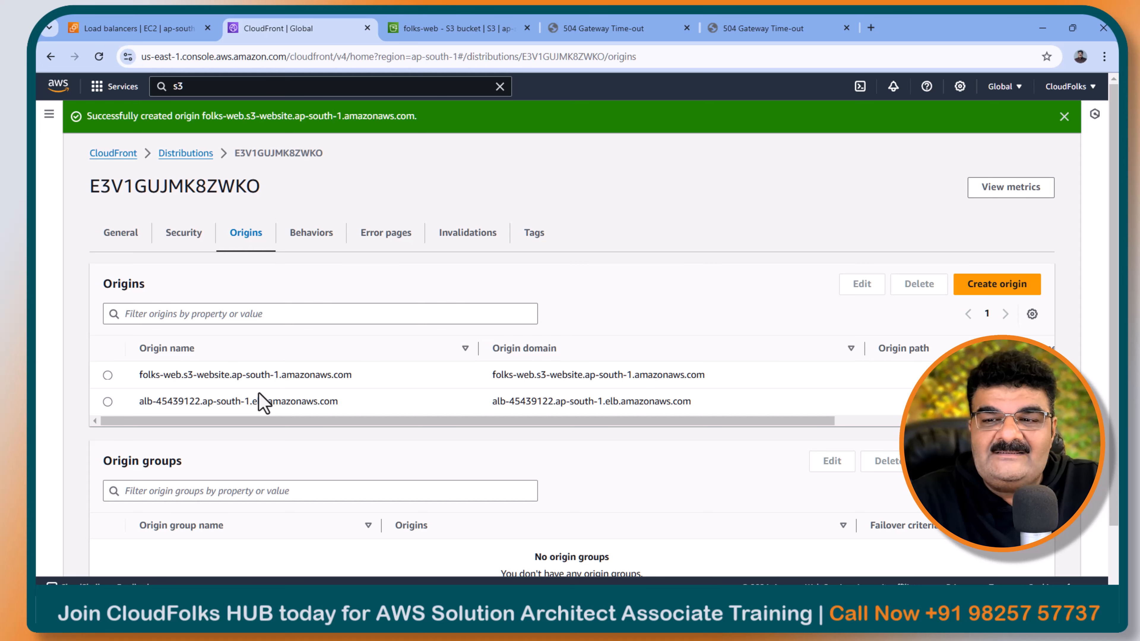
Step: Start a custom error response for the distribution and set its HTTP error code to 504: Gateway Timeout
click(386, 238)
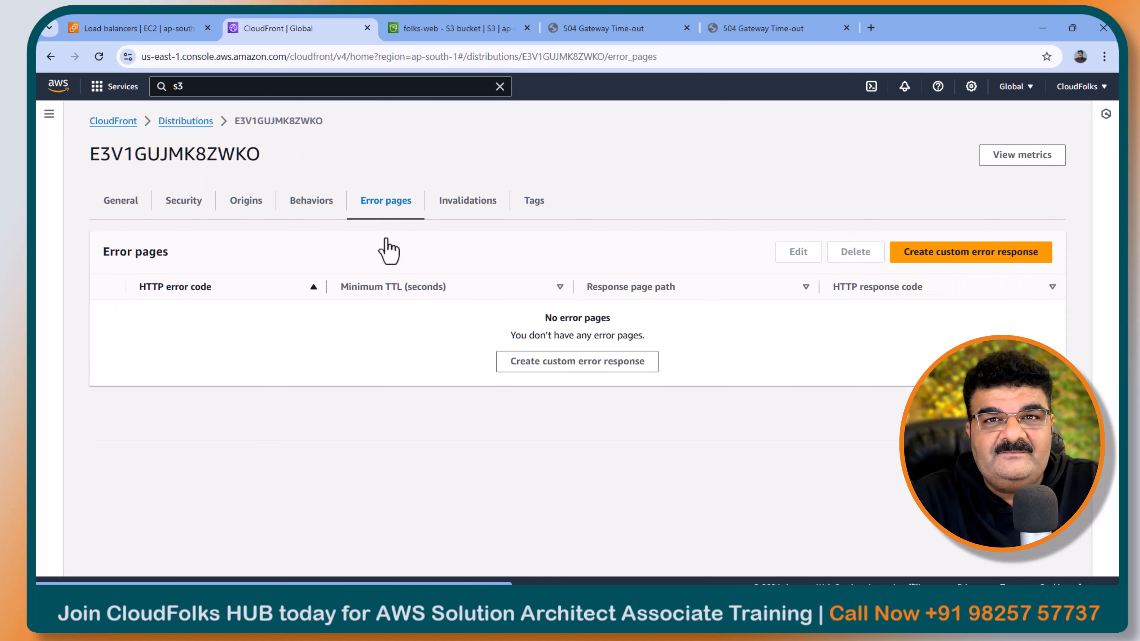
click(563, 363)
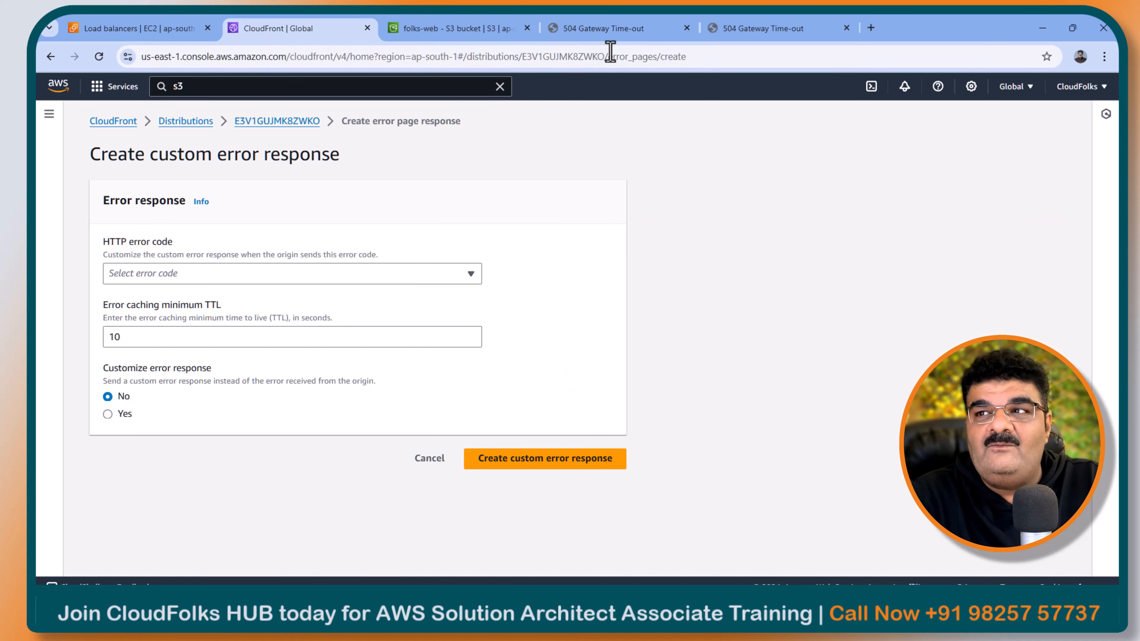
click(616, 32)
click(273, 27)
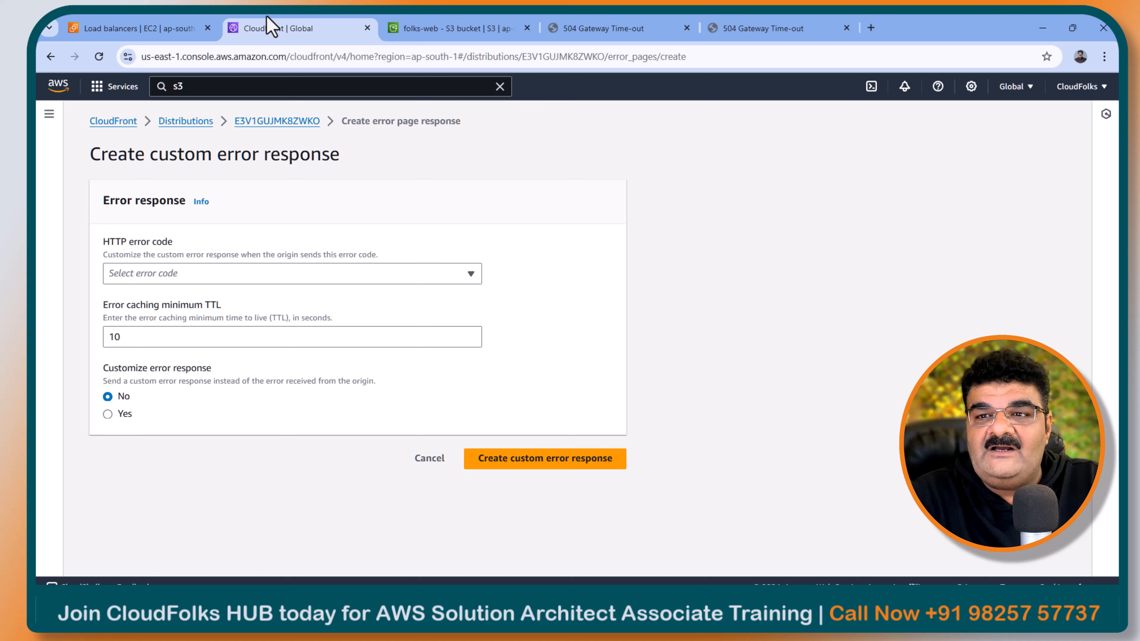
click(227, 276)
click(158, 506)
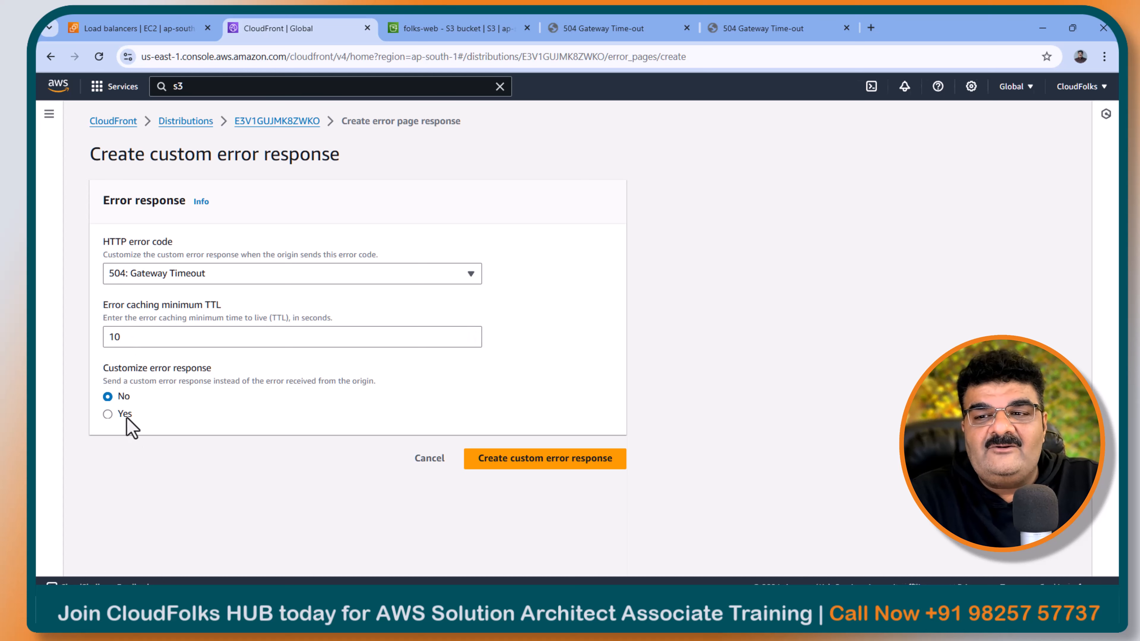
Step: Enable a customized error response with page path /error/index.html and check the path against the bucket's error folder
click(108, 414)
scroll(219, 372, down, 1)
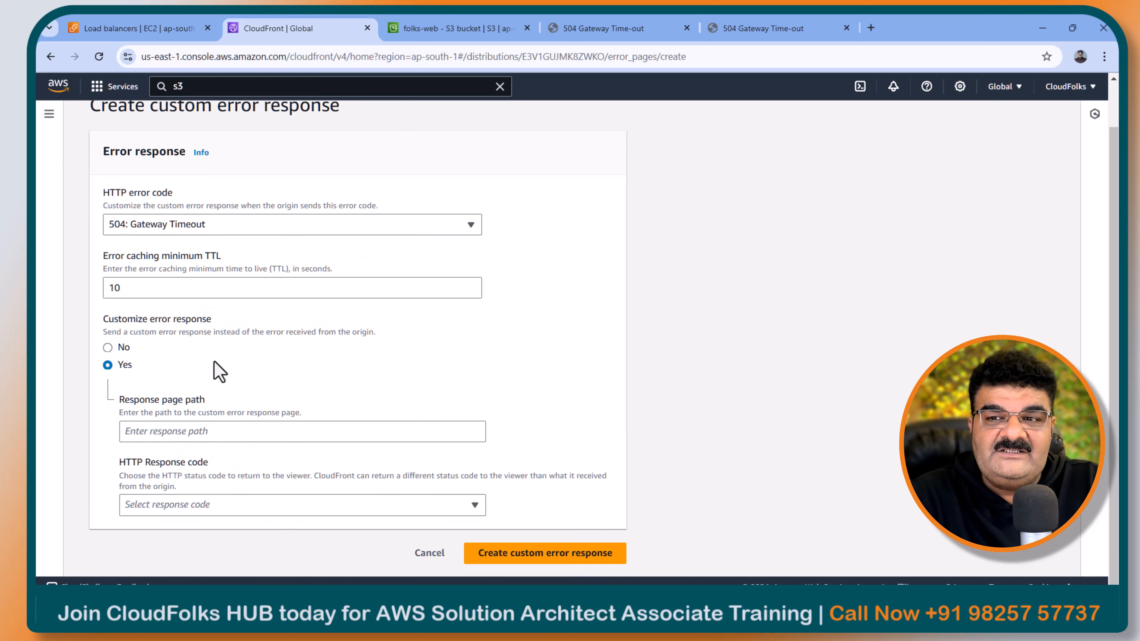
click(234, 430)
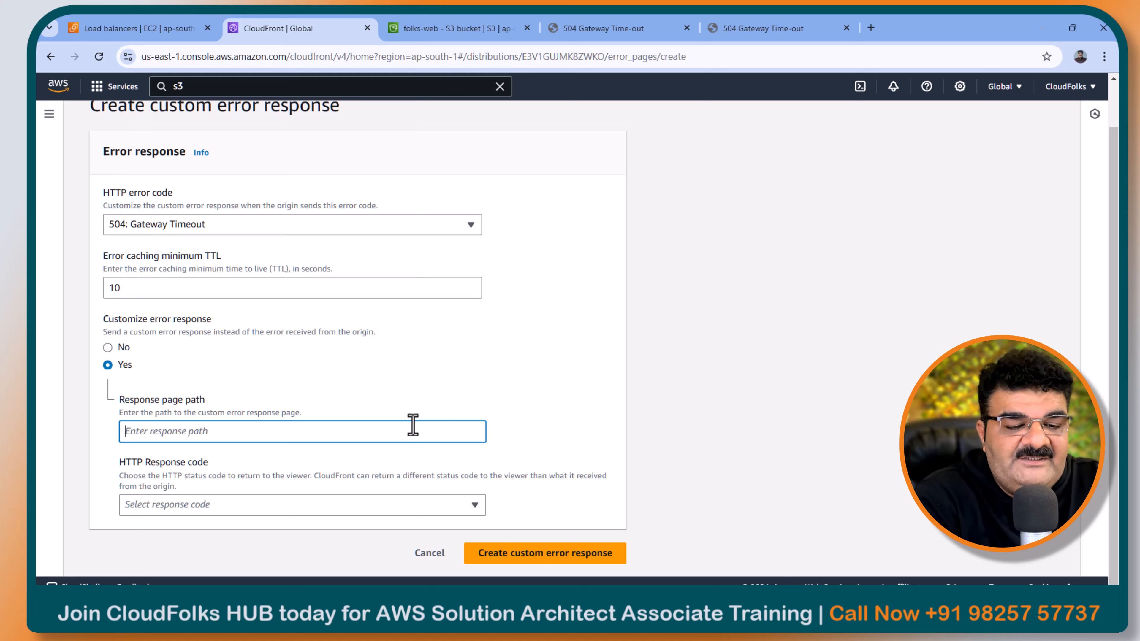
text(/error/index.html)
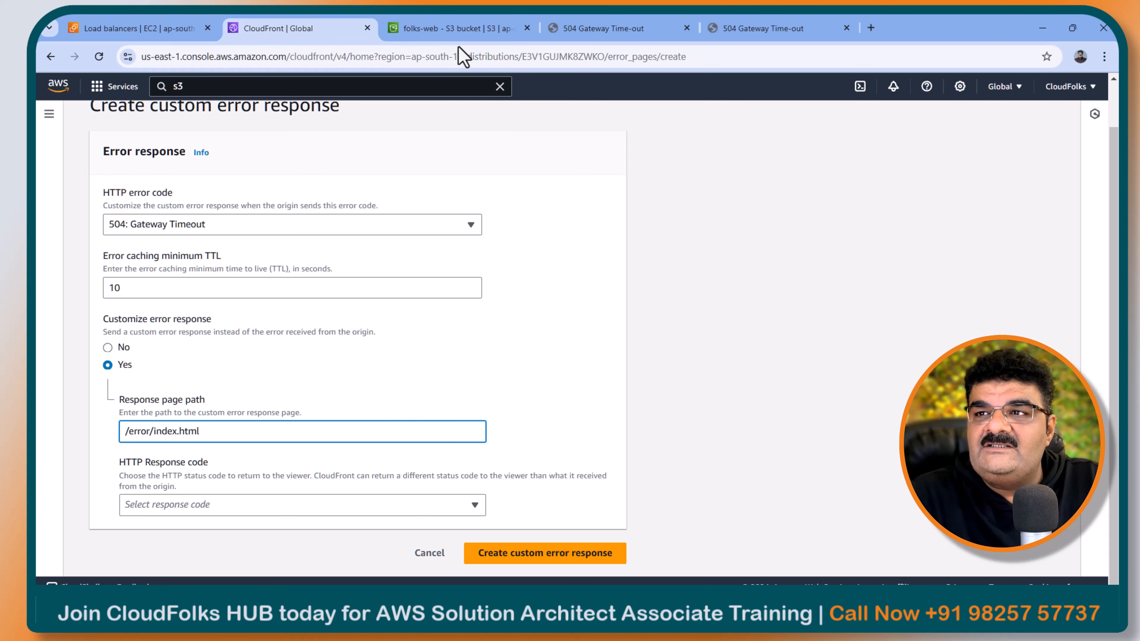
click(476, 28)
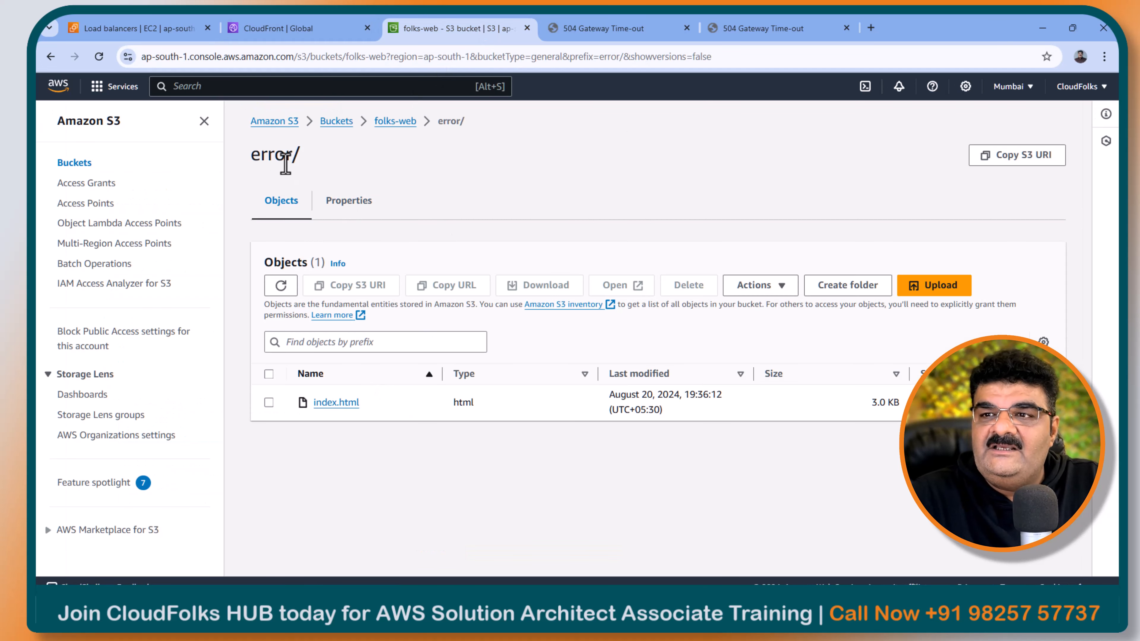
click(288, 29)
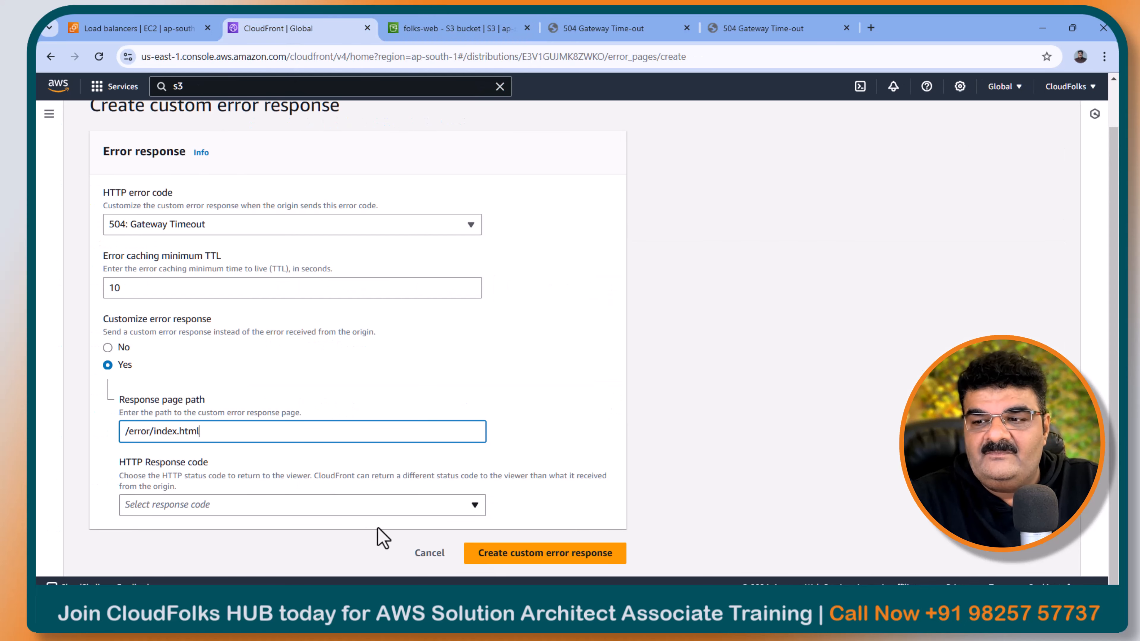
Step: Set the HTTP response code to 504: Gateway Timeout and create the custom error response
click(317, 502)
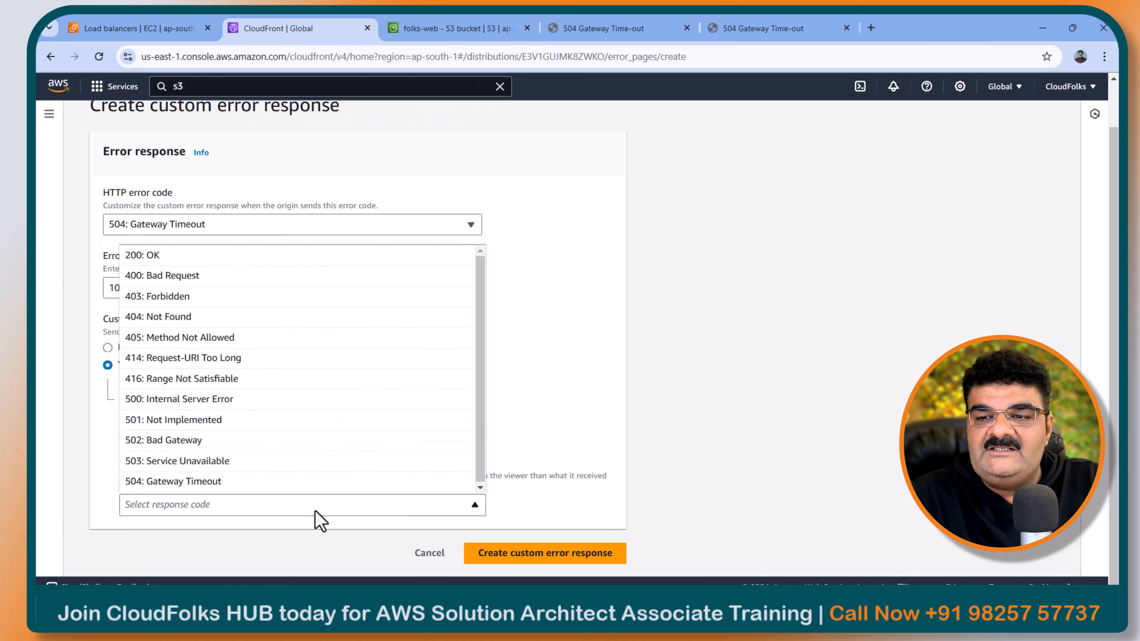
click(181, 483)
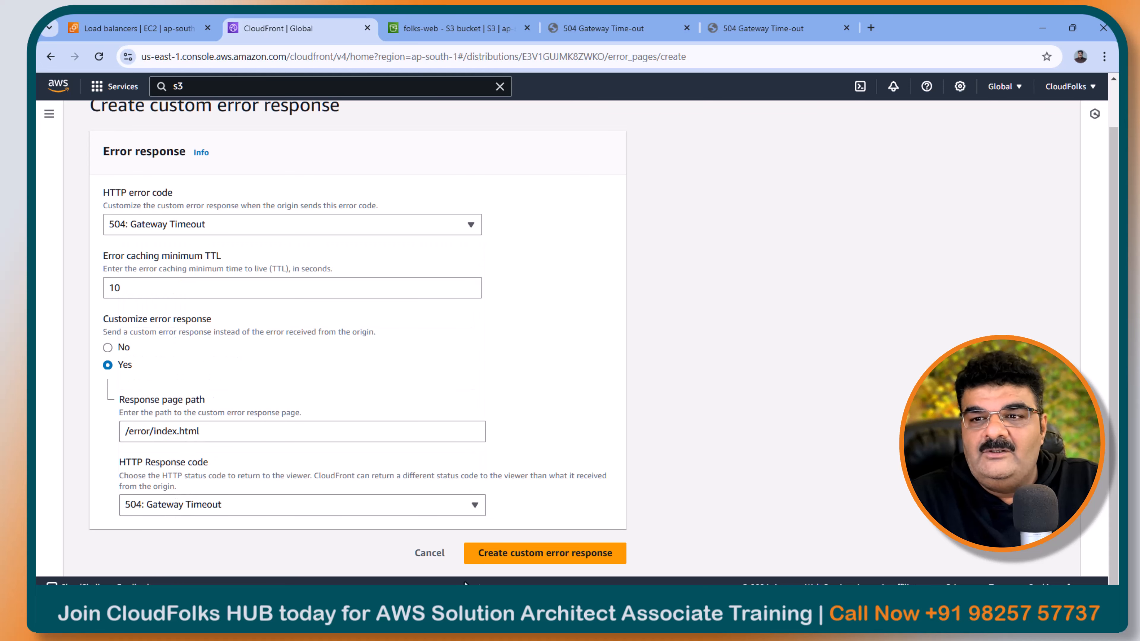
click(536, 561)
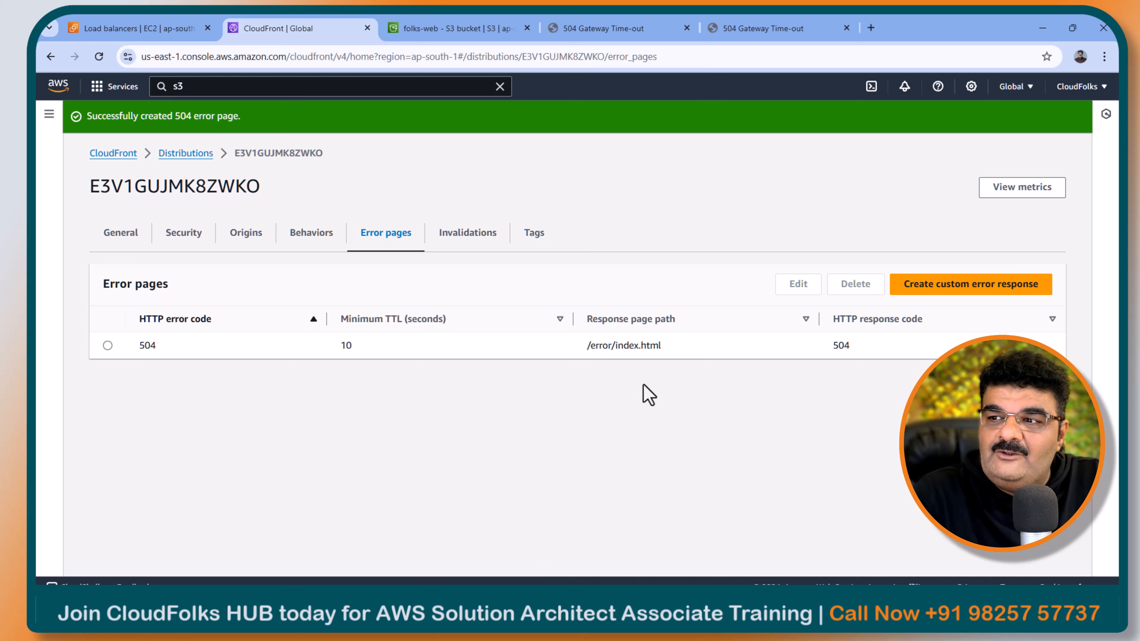
drag(586, 345, 664, 354)
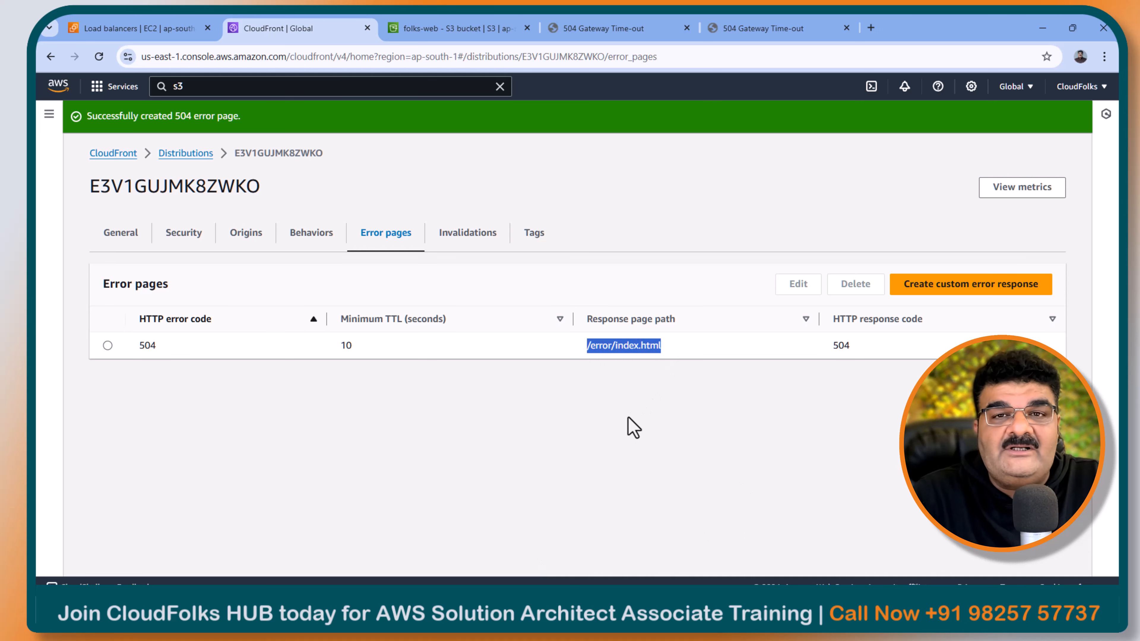